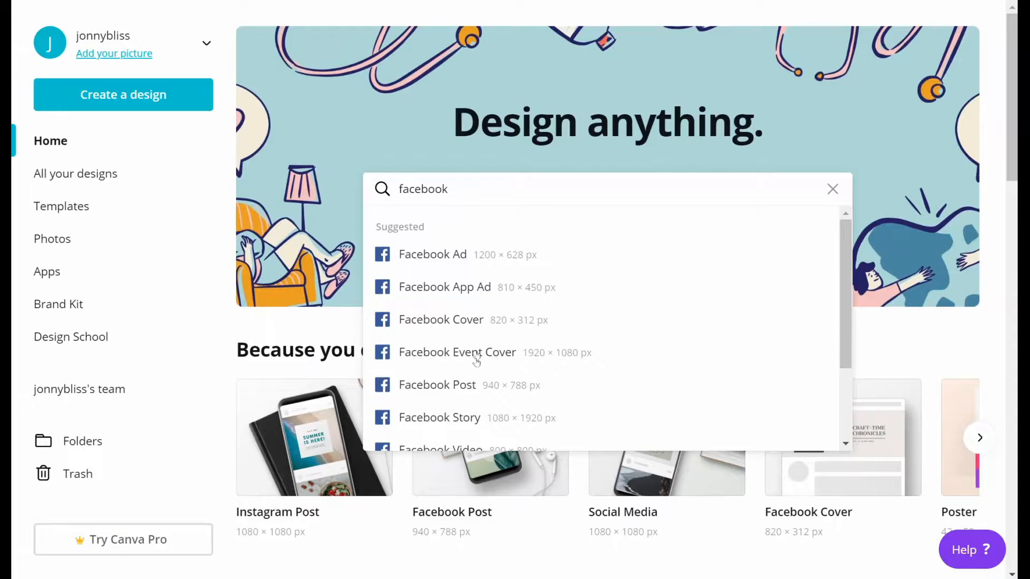
Search the design types for "instag" and open the Instagram Post templates
scroll(434, 327, down, 2)
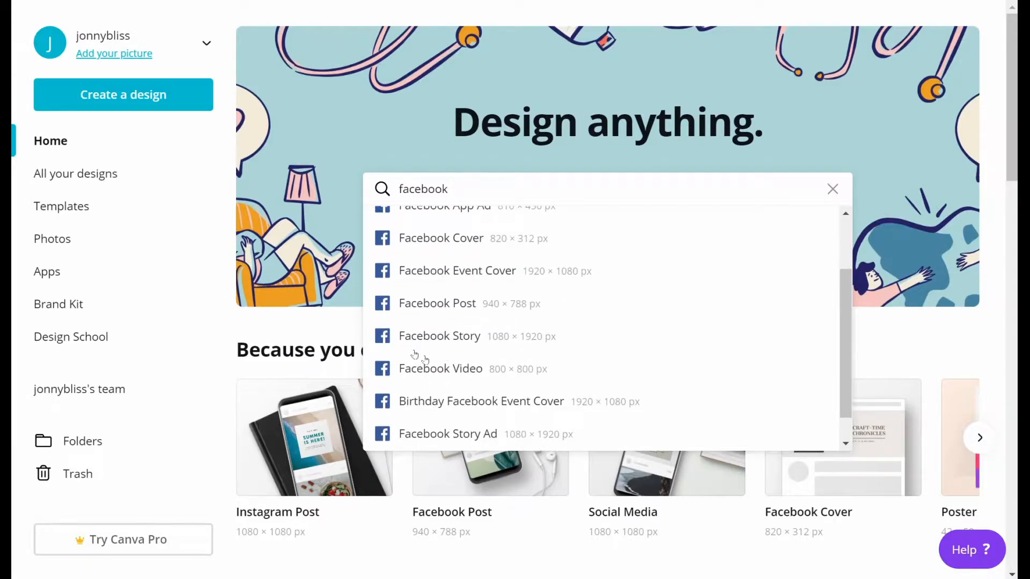
double_click(476, 191)
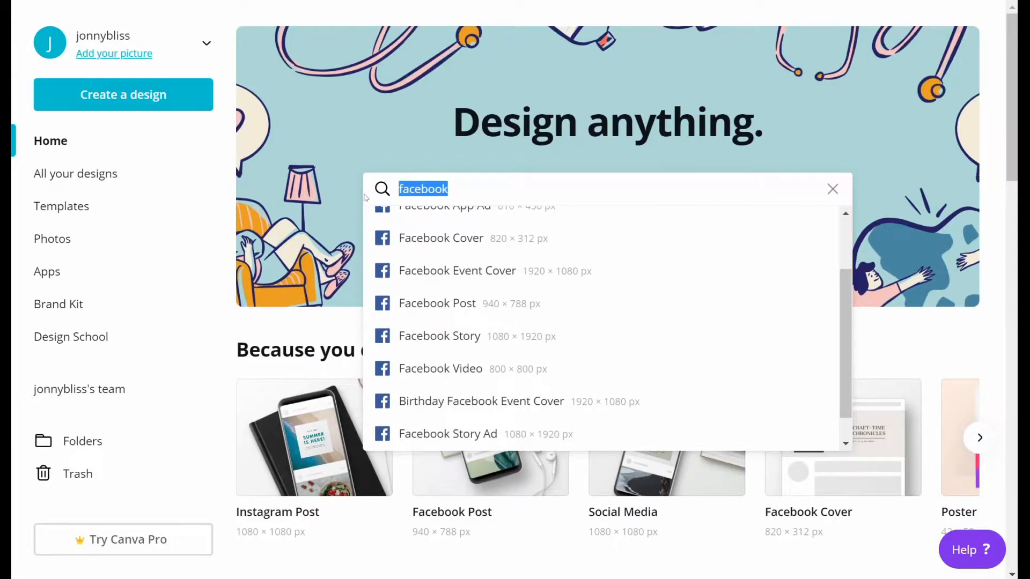
text(instag)
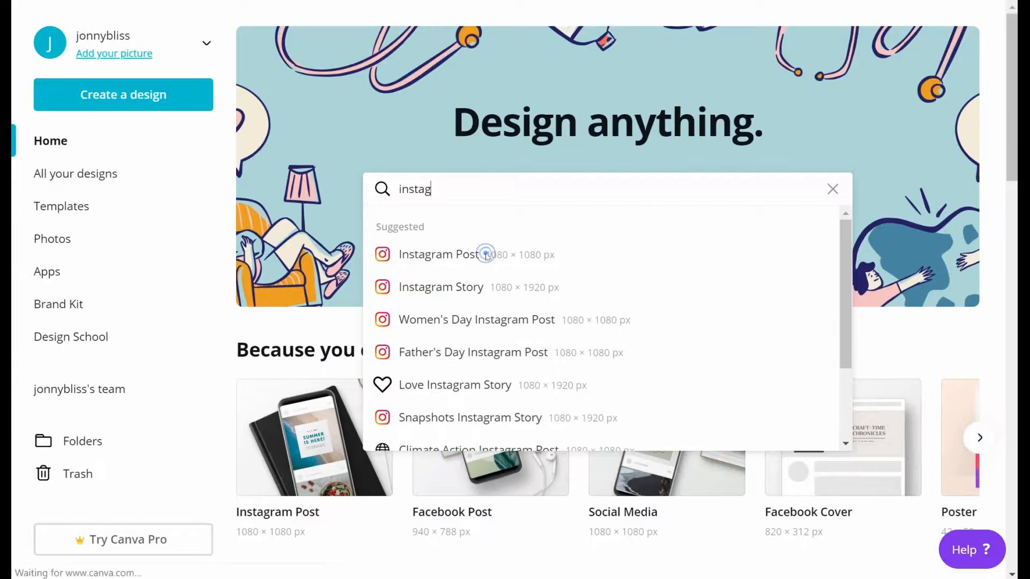
click(484, 256)
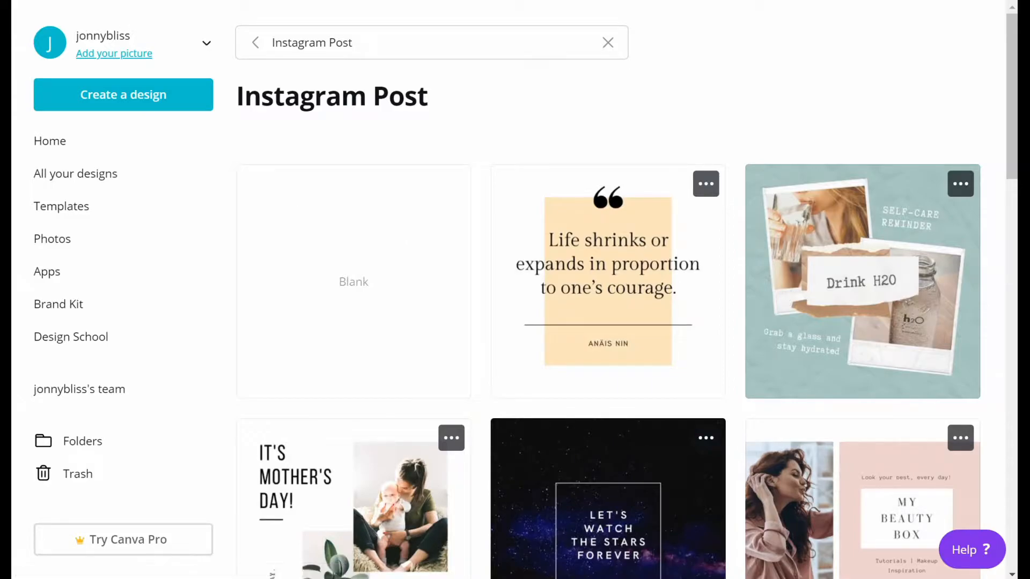
Return to the home page and look over the design types and existing designs
click(25, 0)
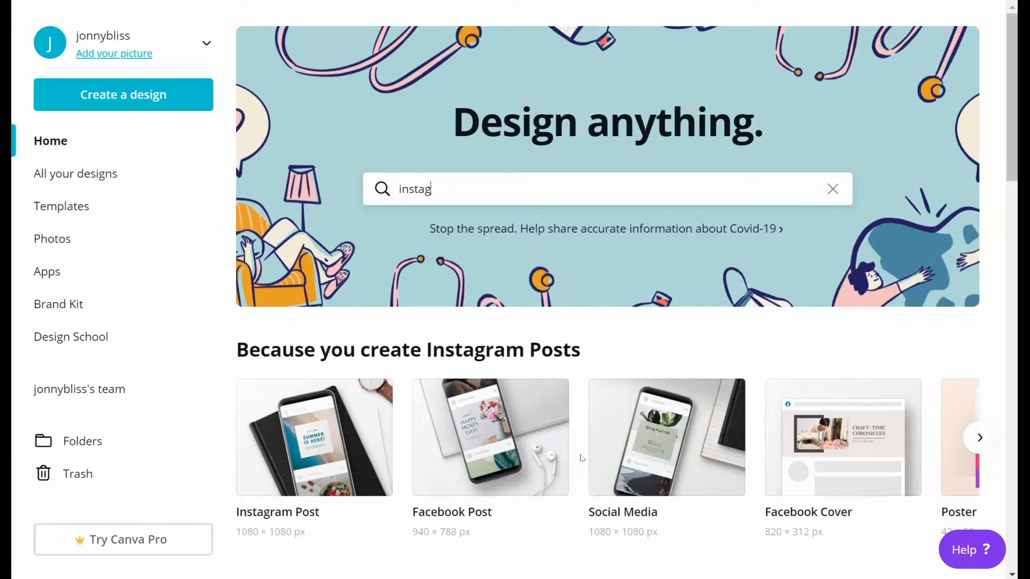
scroll(581, 458, down, 9)
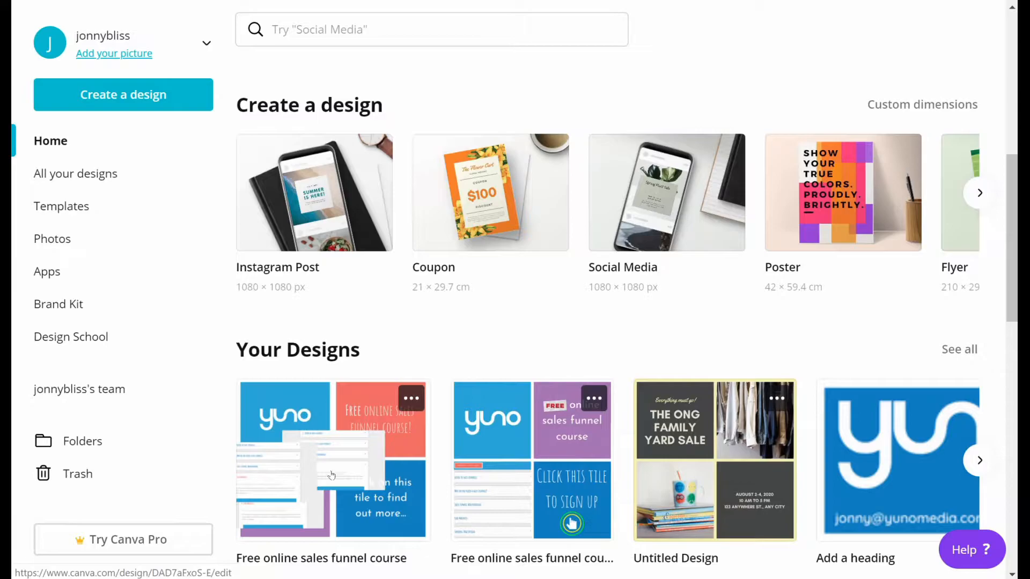
scroll(285, 339, up, 9)
Reopen the Instagram Post design type from the search suggestions and create a blank design
click(552, 193)
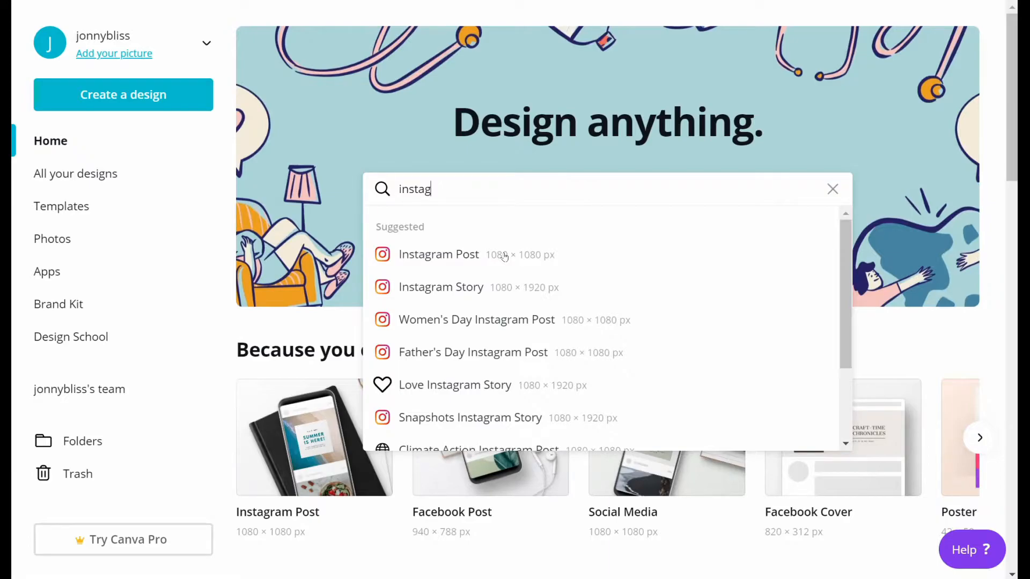
click(505, 255)
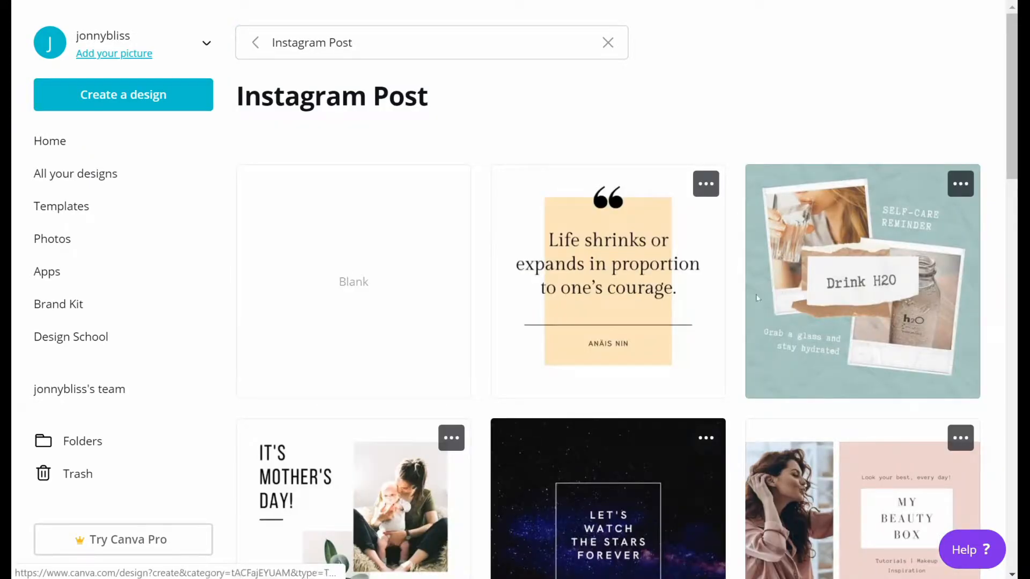
scroll(617, 417, down, 3)
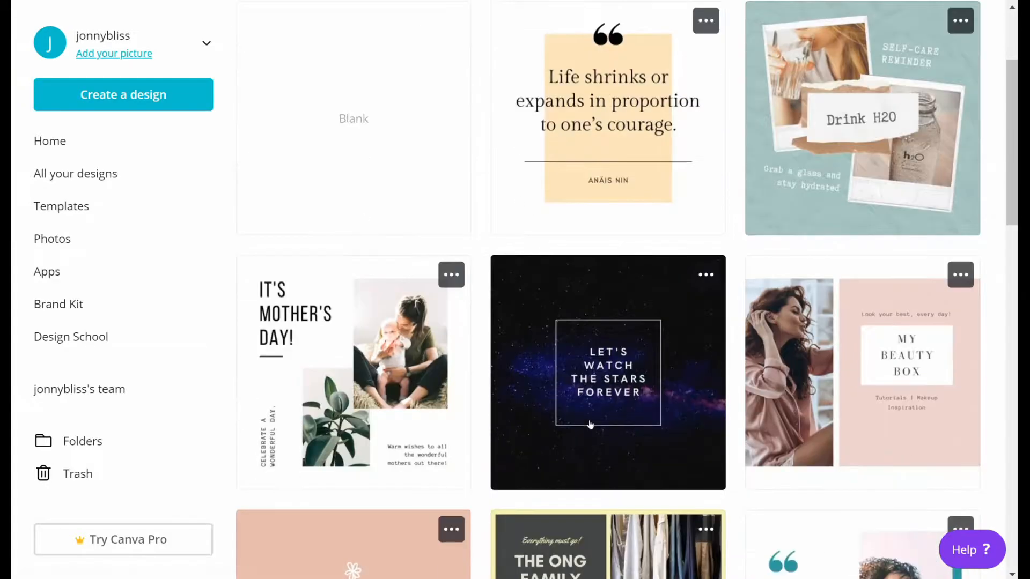
scroll(552, 394, up, 3)
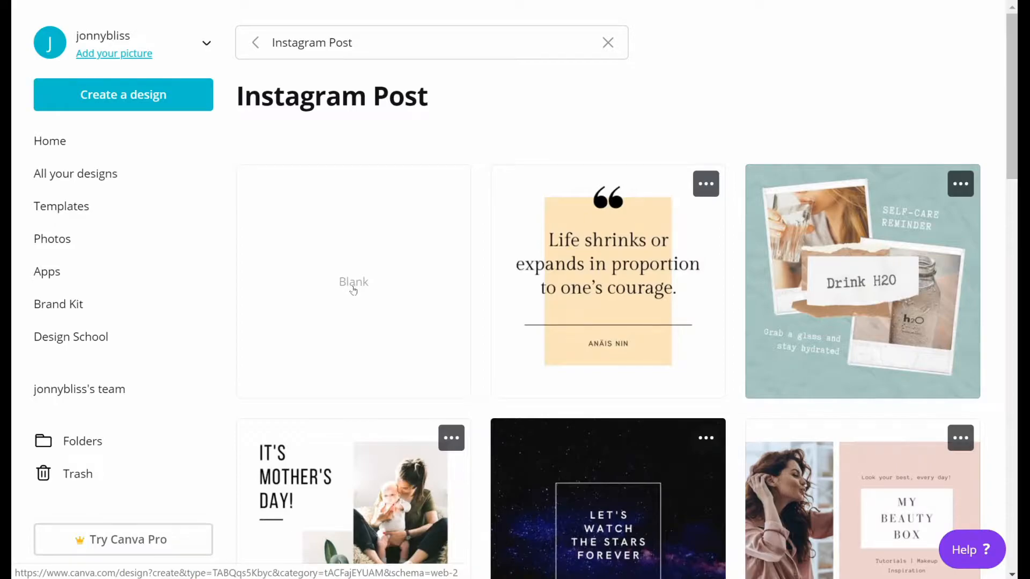
click(354, 290)
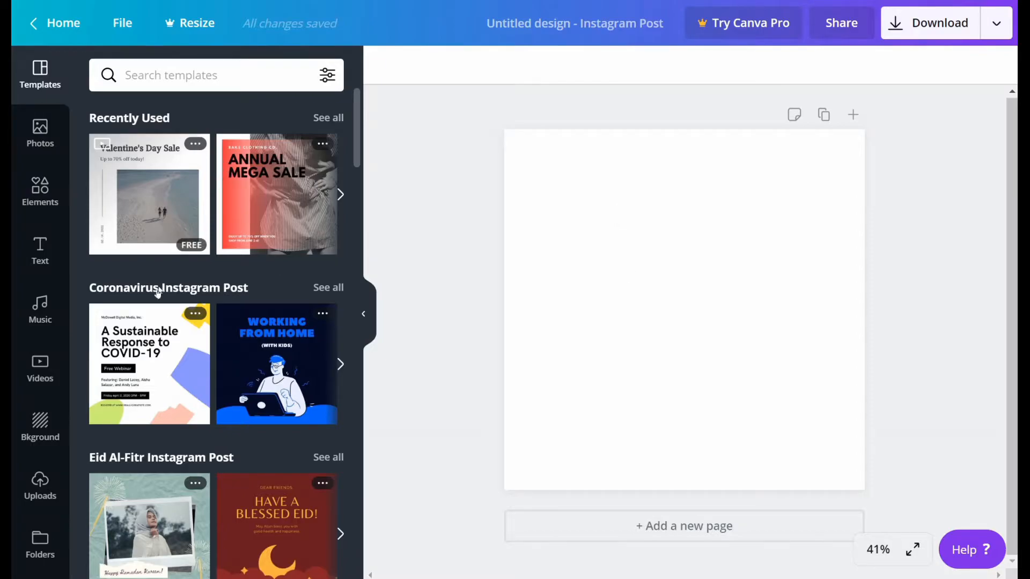
Browse the Instagram Post template categories and list all templates in the Earth Day category
scroll(163, 337, down, 3)
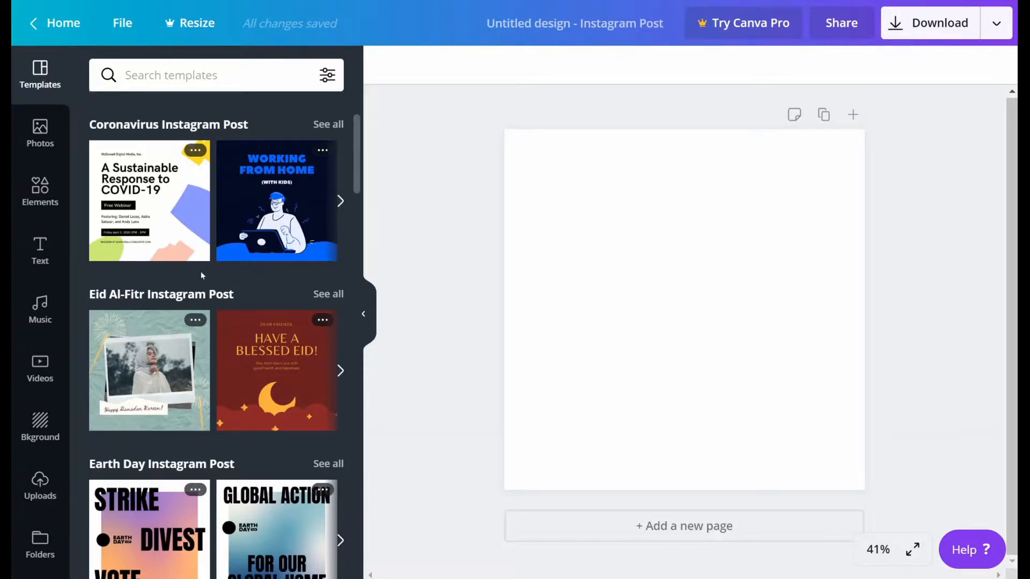
scroll(200, 272, down, 6)
scroll(199, 276, down, 3)
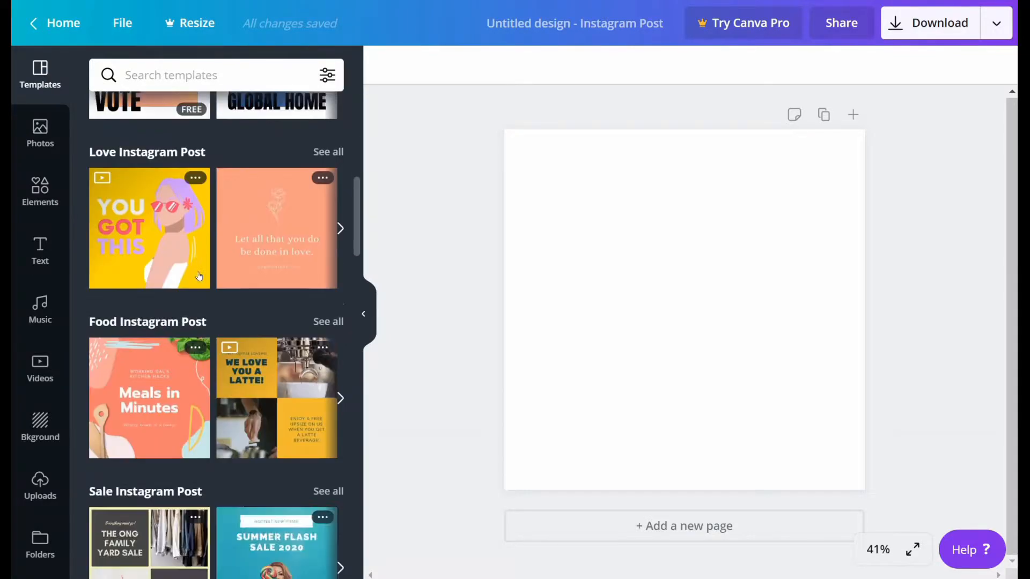
scroll(221, 217, up, 10)
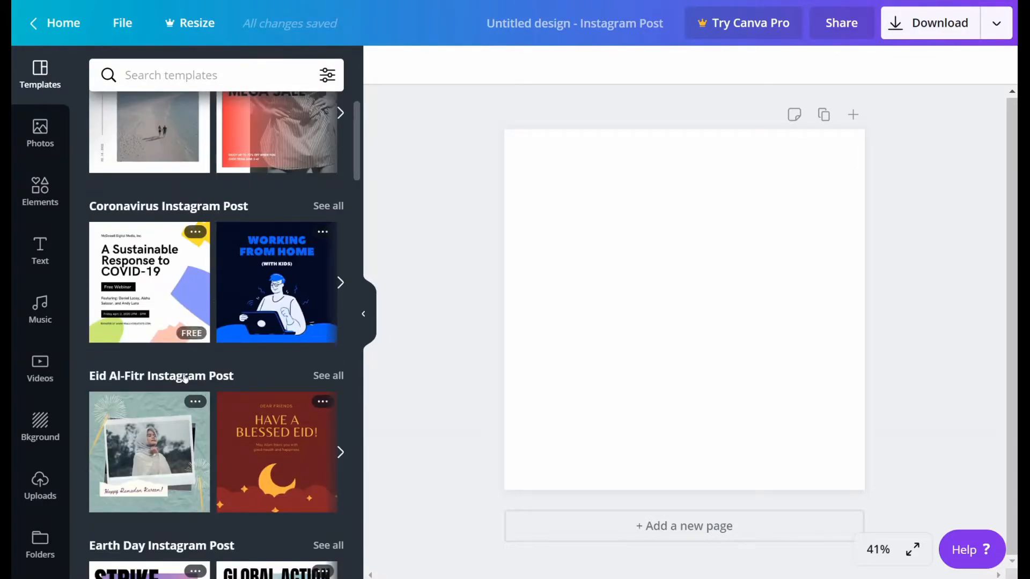
scroll(214, 364, down, 3)
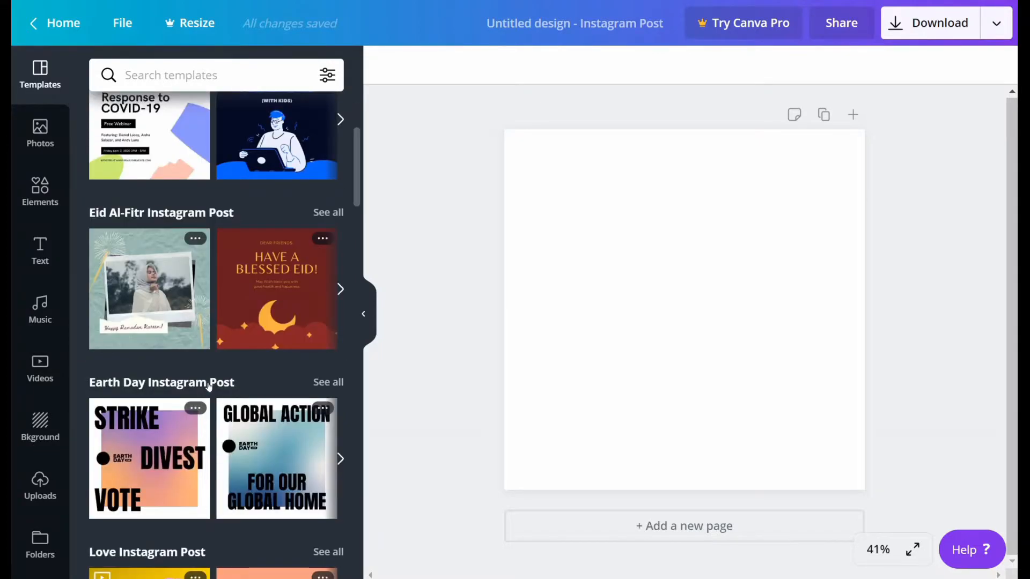
scroll(210, 386, down, 5)
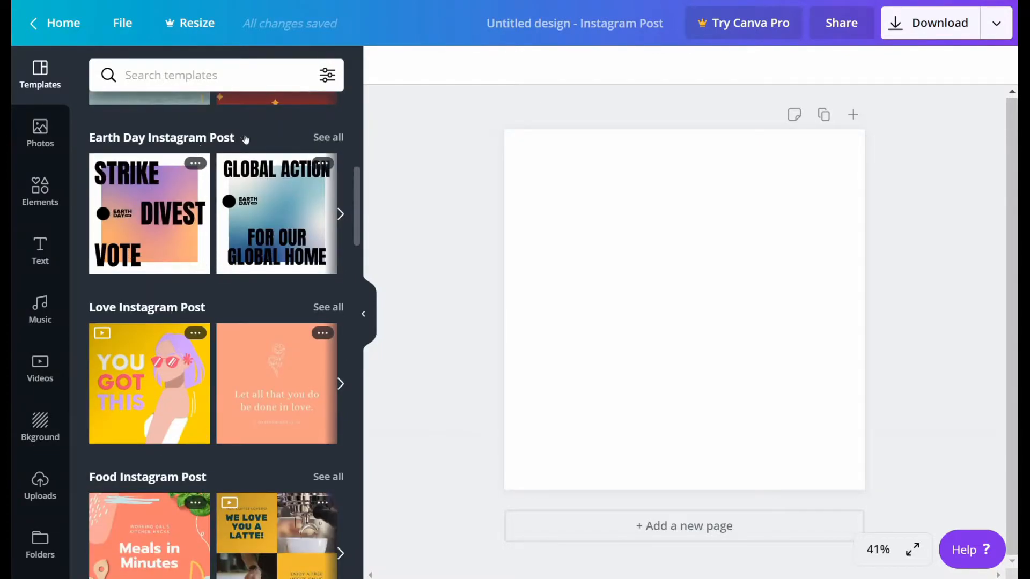
click(323, 139)
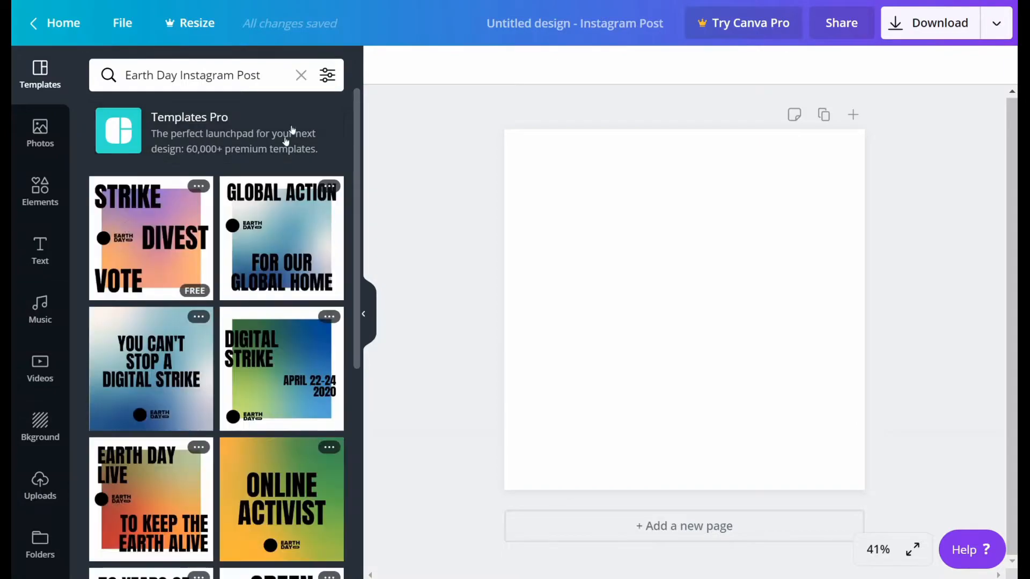
Clear the Earth Day template search and apply the Annual Mega Sale template to the blank page
click(301, 75)
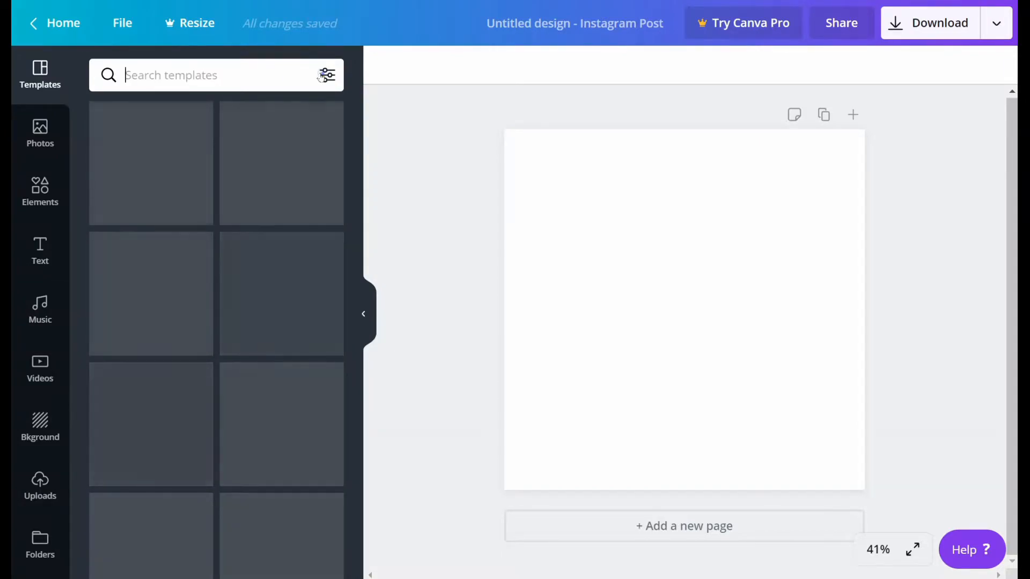
click(322, 76)
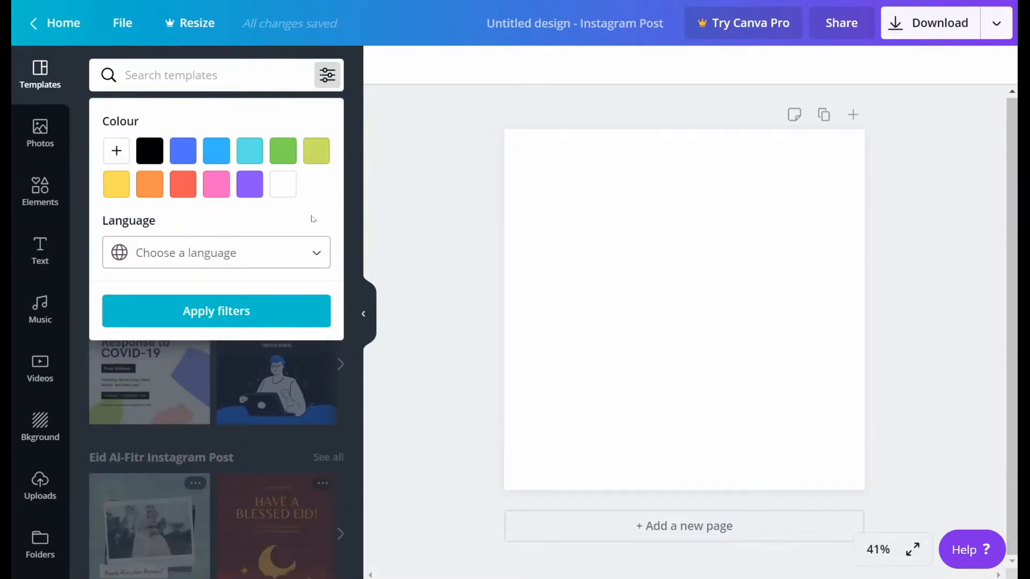
click(236, 74)
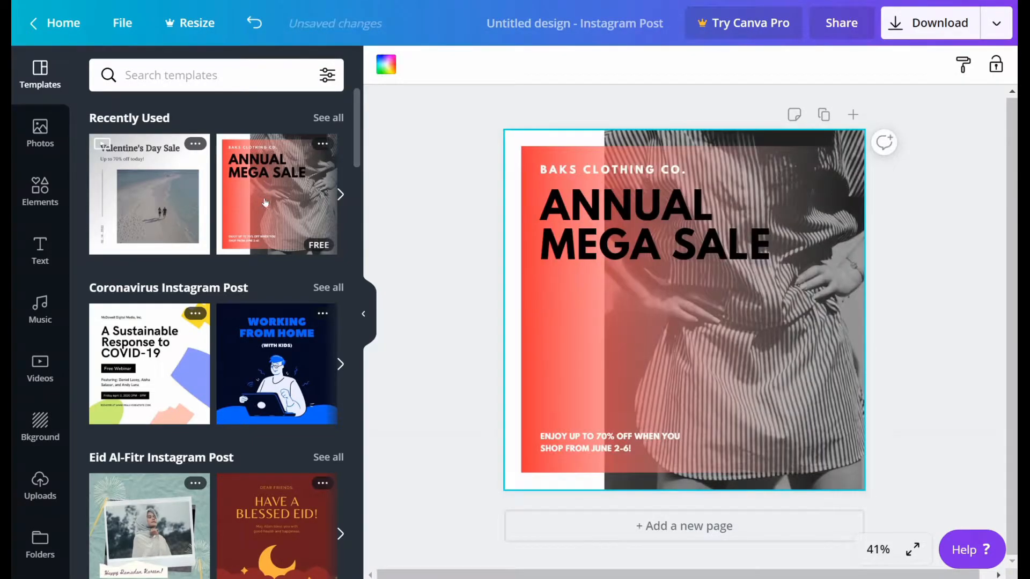
Set the font of the ANNUAL MEGA SALE heading to Josefin Sans Regular
click(603, 219)
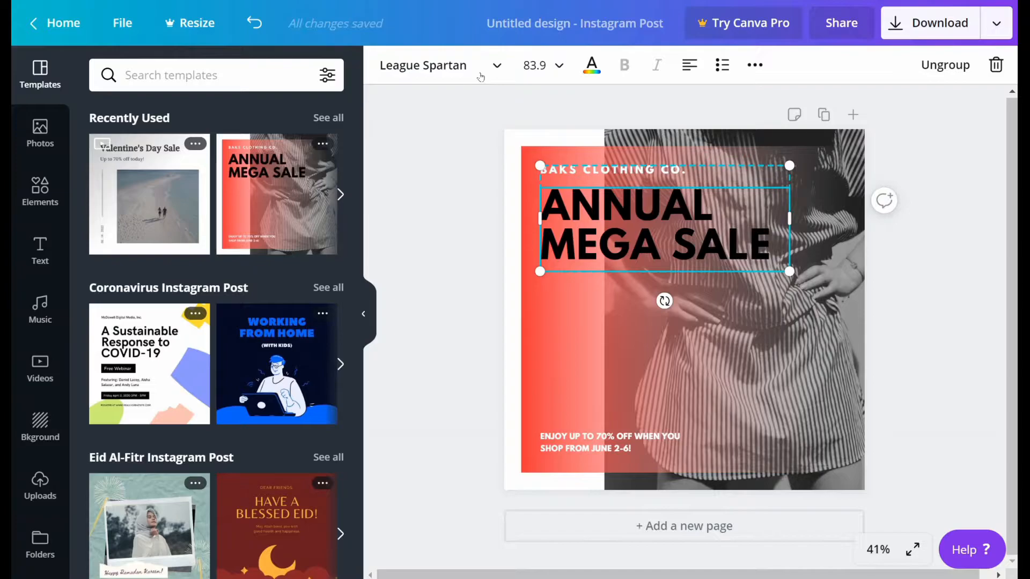
click(481, 77)
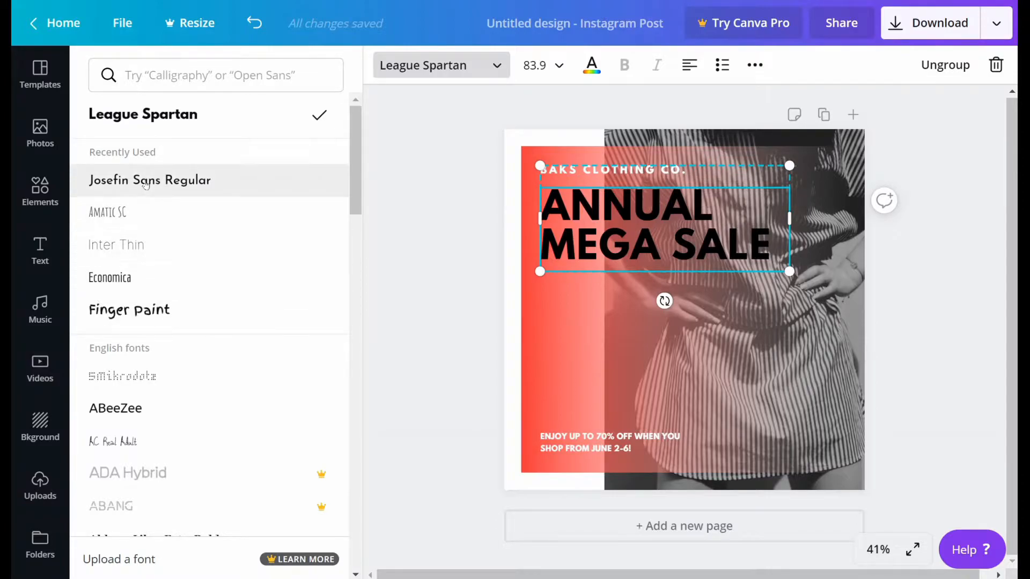
click(146, 182)
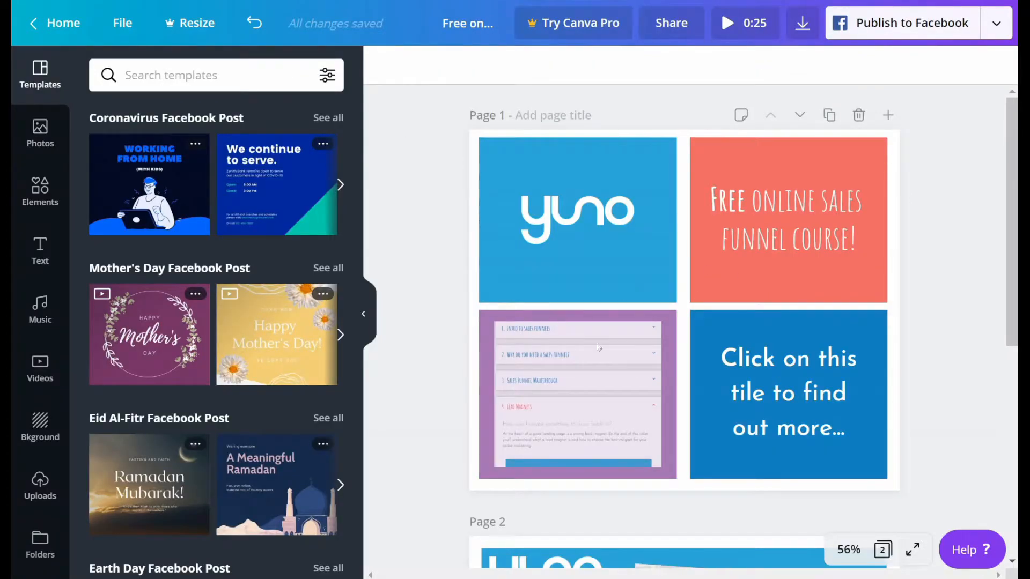
Examine both pages of the free online sales funnel course design
scroll(764, 422, down, 5)
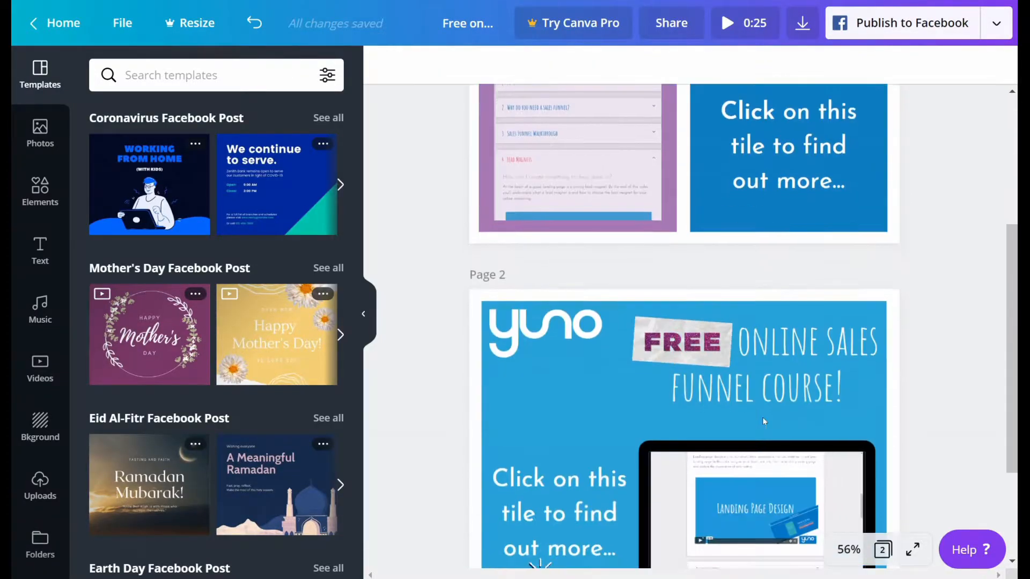
scroll(552, 420, down, 3)
scroll(664, 355, up, 8)
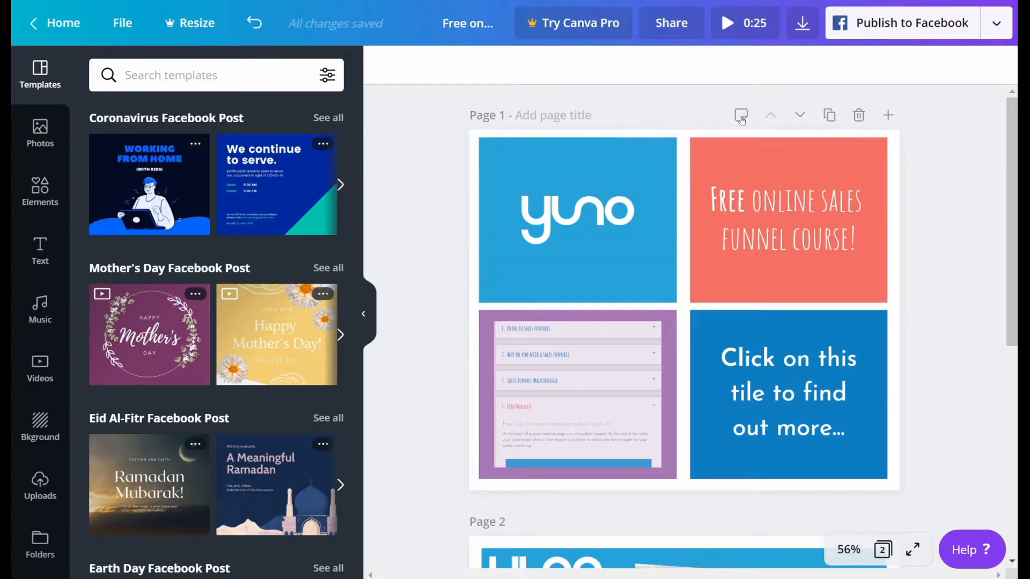
Move the four-tile page below the other page, then return it to first place
click(801, 116)
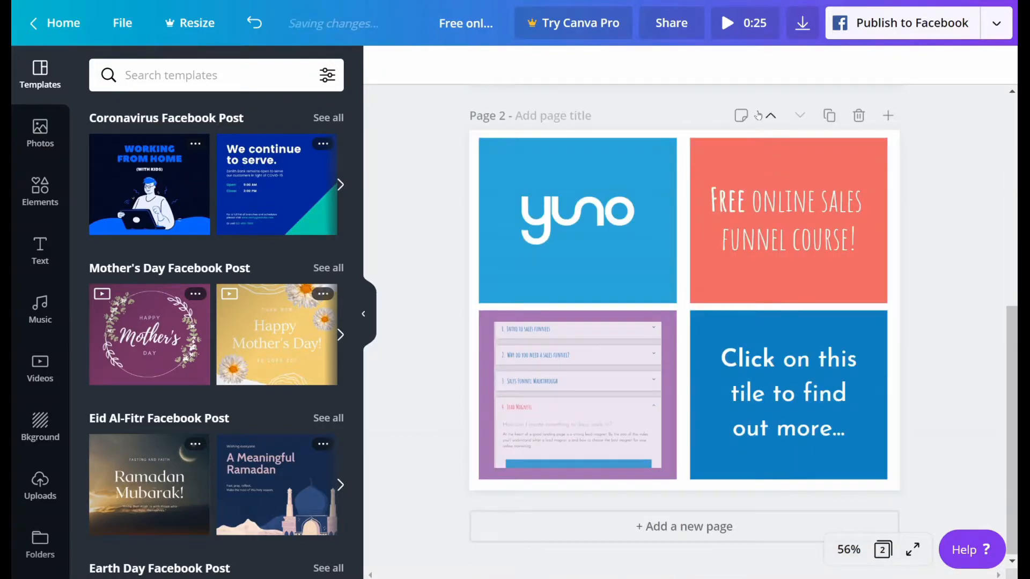
click(769, 116)
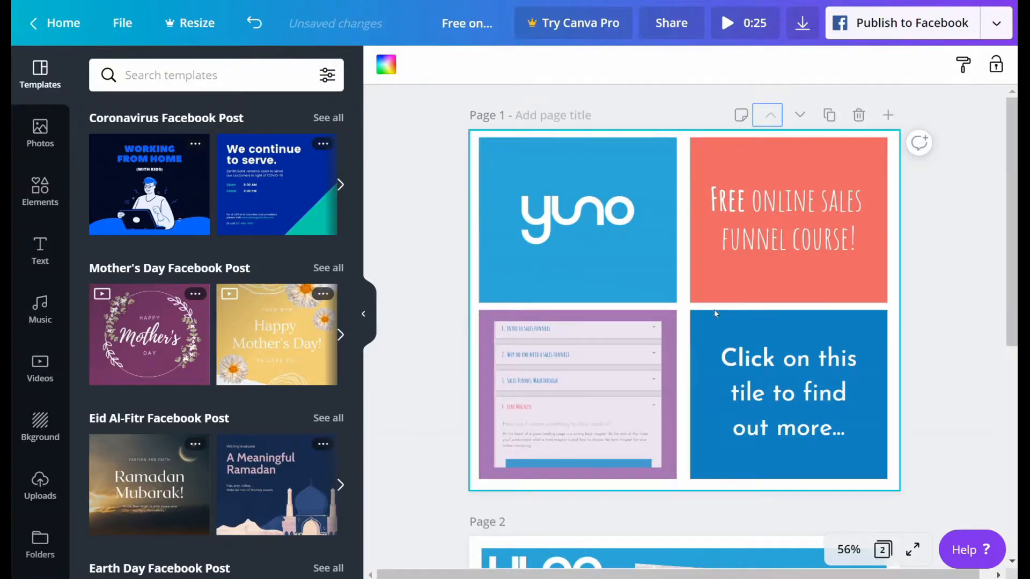
click(684, 105)
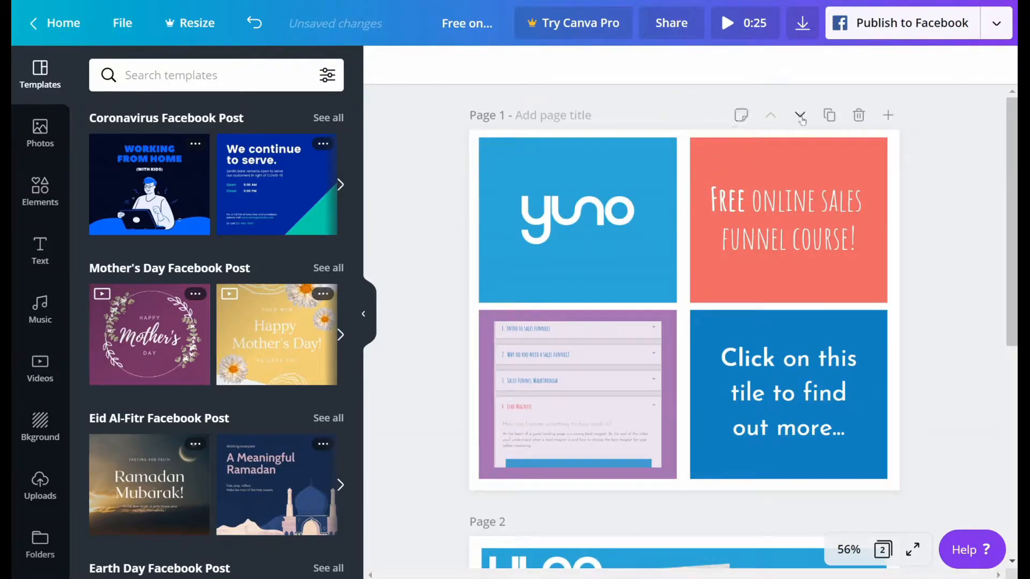
Duplicate the four-tile first page and delete every element on the copy to leave it blank
click(829, 116)
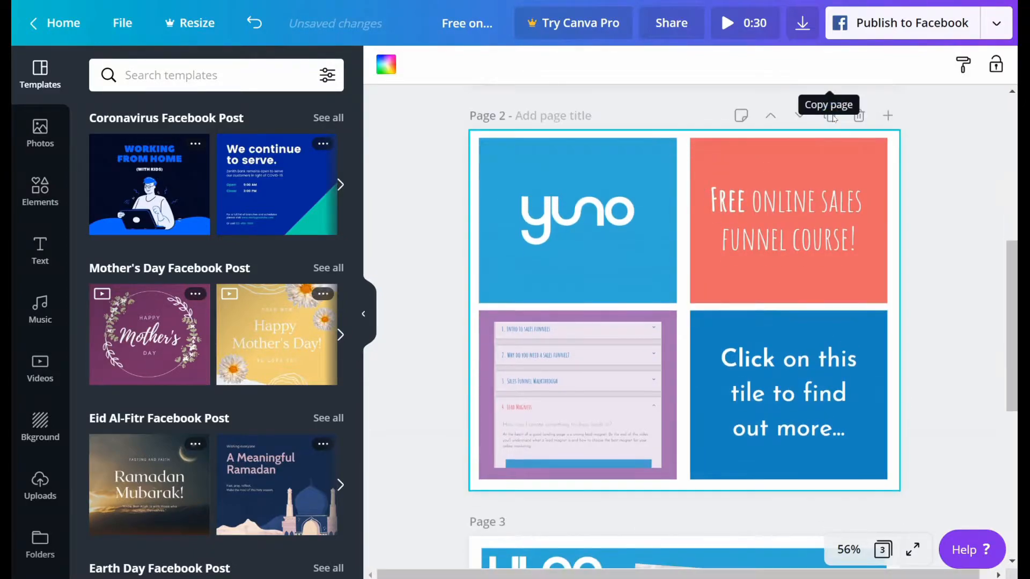
click(748, 240)
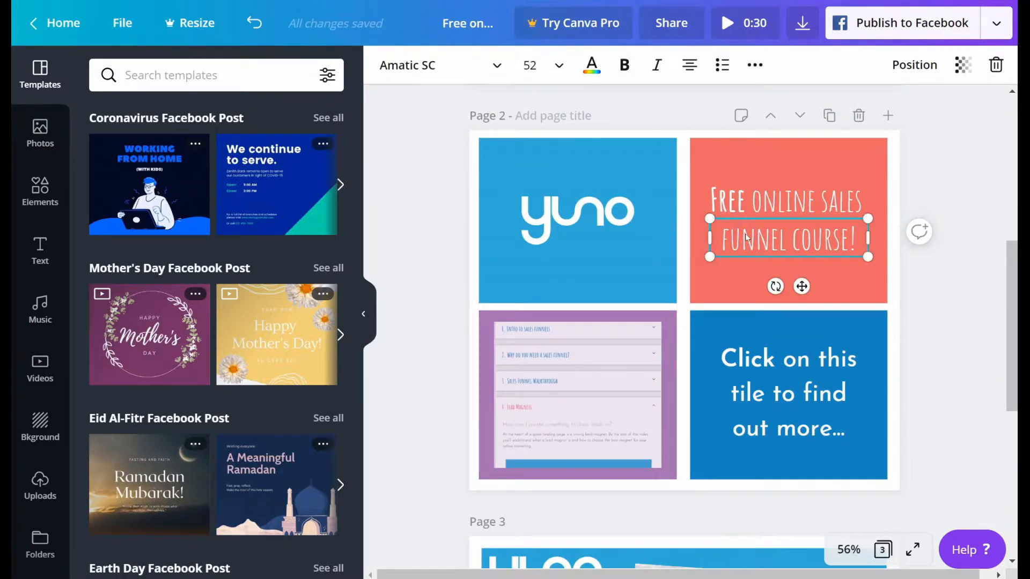
key(Delete)
click(759, 206)
key(Delete)
click(767, 268)
key(Delete)
click(777, 336)
key(Delete)
click(618, 369)
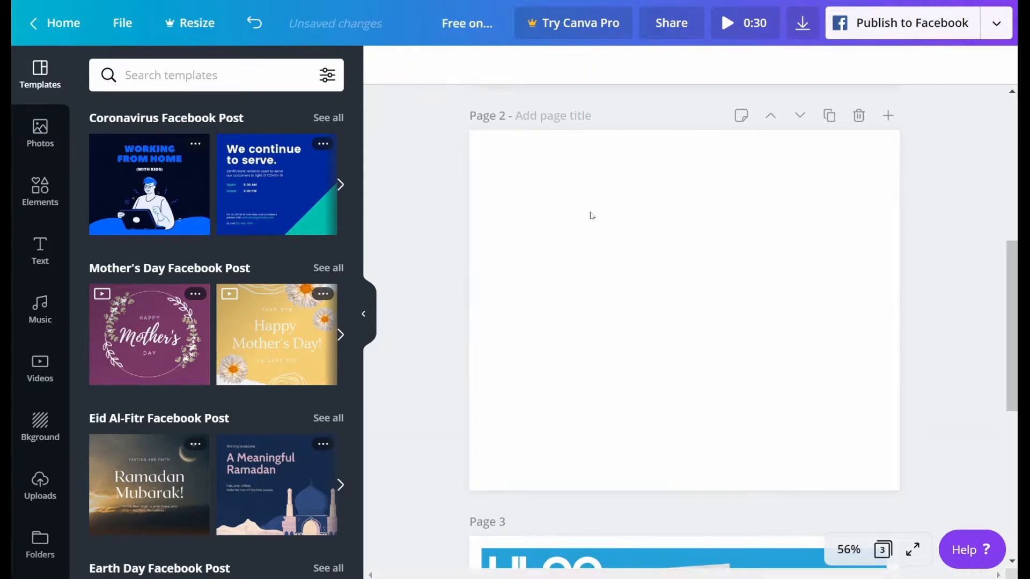
Inspect the coloured tiles that make up page 1 and return to the blank second page
scroll(678, 369, up, 5)
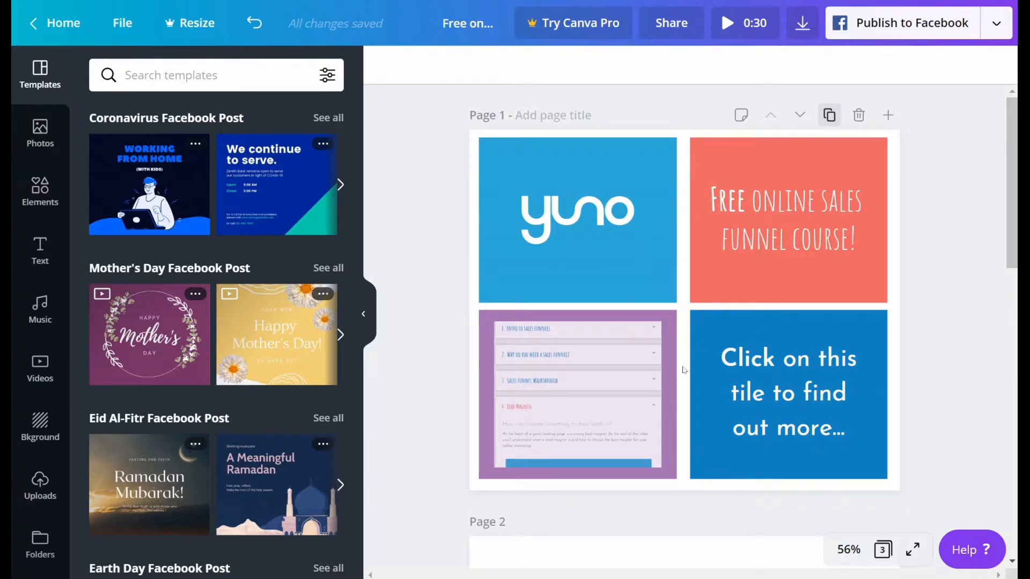
click(651, 277)
click(762, 288)
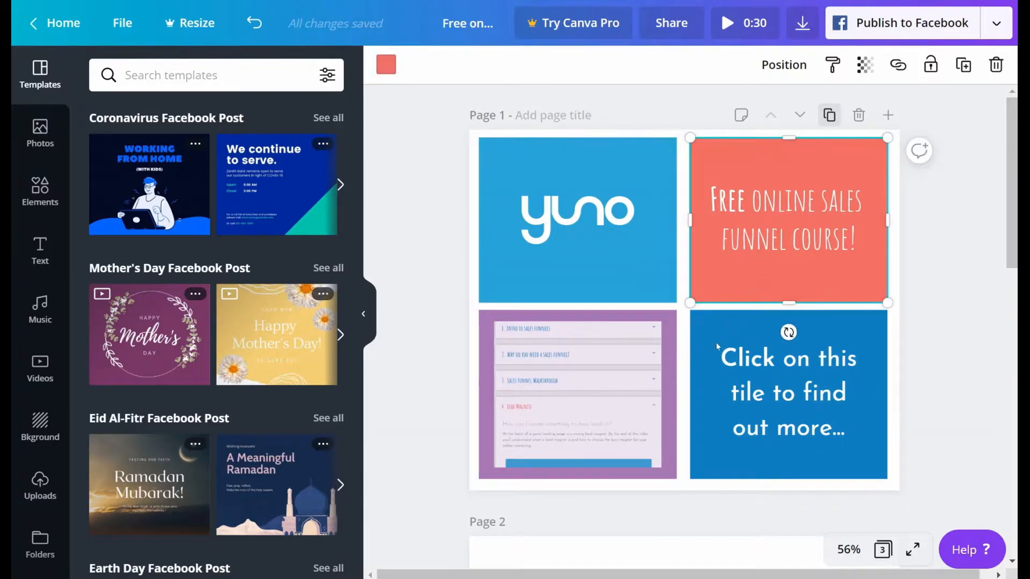
click(711, 346)
click(668, 358)
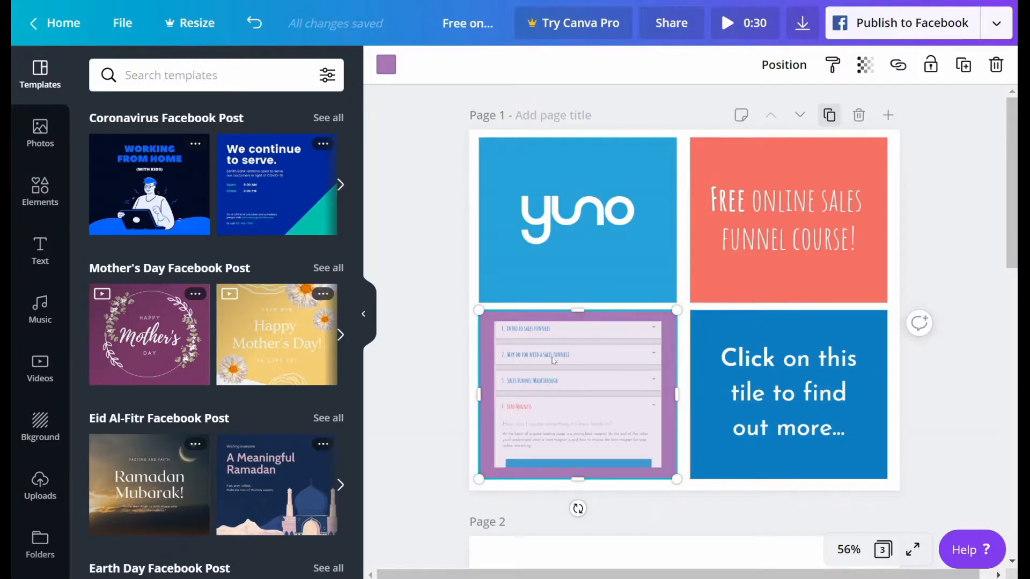
click(444, 369)
scroll(444, 369, down, 6)
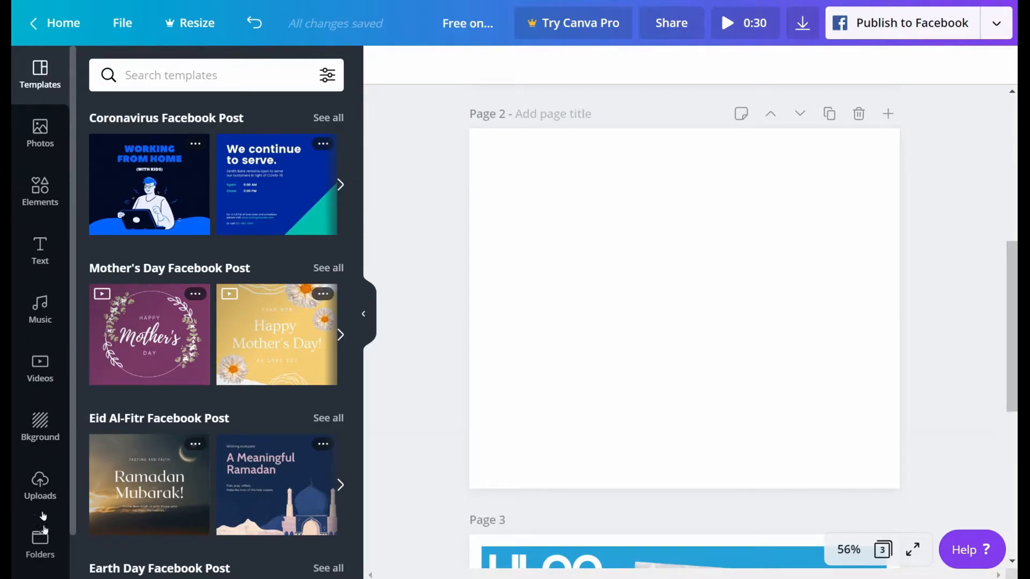
Add a plain square from the Shapes elements to blank page 2 and place it near the page's upper-left corner
drag(1008, 276, 1008, 272)
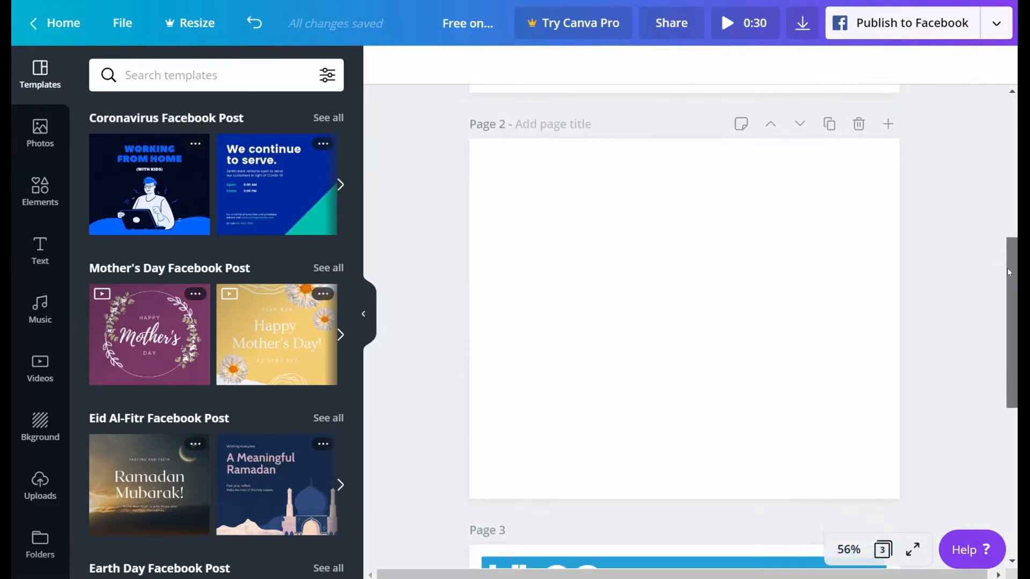
click(35, 198)
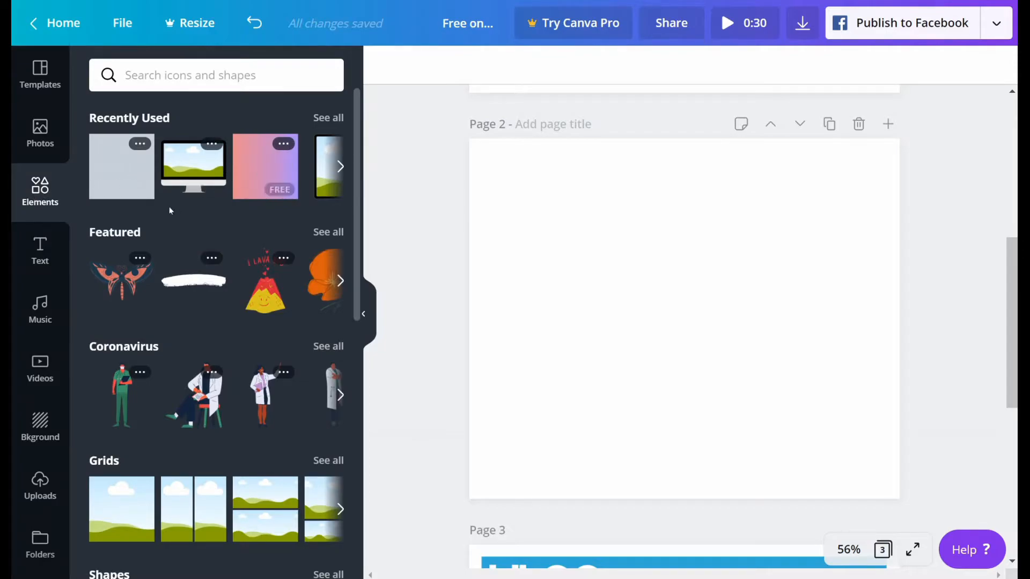
scroll(169, 207, down, 5)
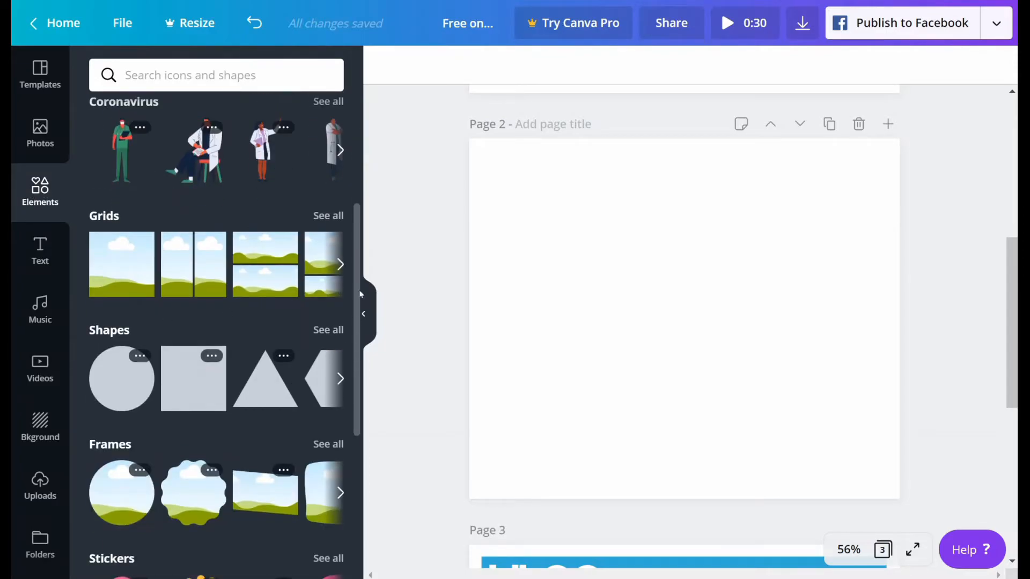
click(323, 331)
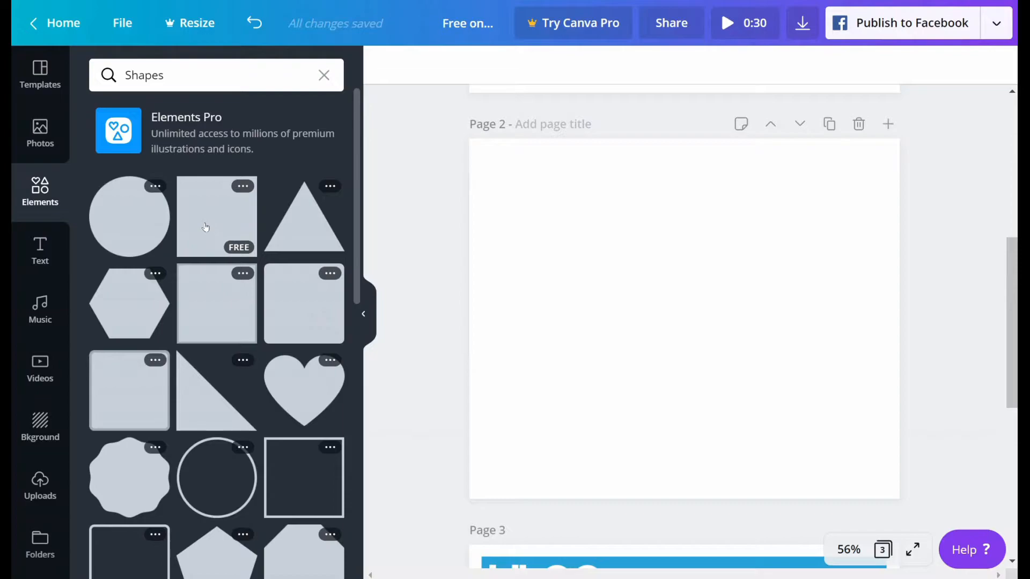
click(205, 227)
drag(662, 323, 554, 248)
Compare with page 1's tile layout and nudge the grey square closer to the upper-left corner of page 2, leaving a narrow margin
scroll(685, 192, up, 6)
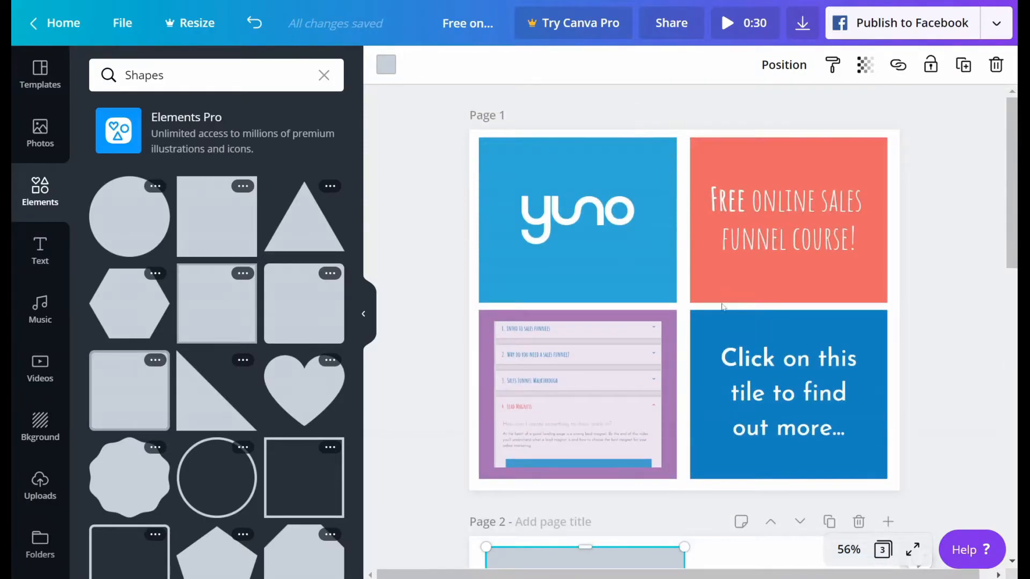
scroll(685, 334, down, 6)
drag(642, 262, 629, 259)
mouse_move(632, 260)
mouse_down()
mouse_move(621, 256)
mouse_move(632, 256)
mouse_up()
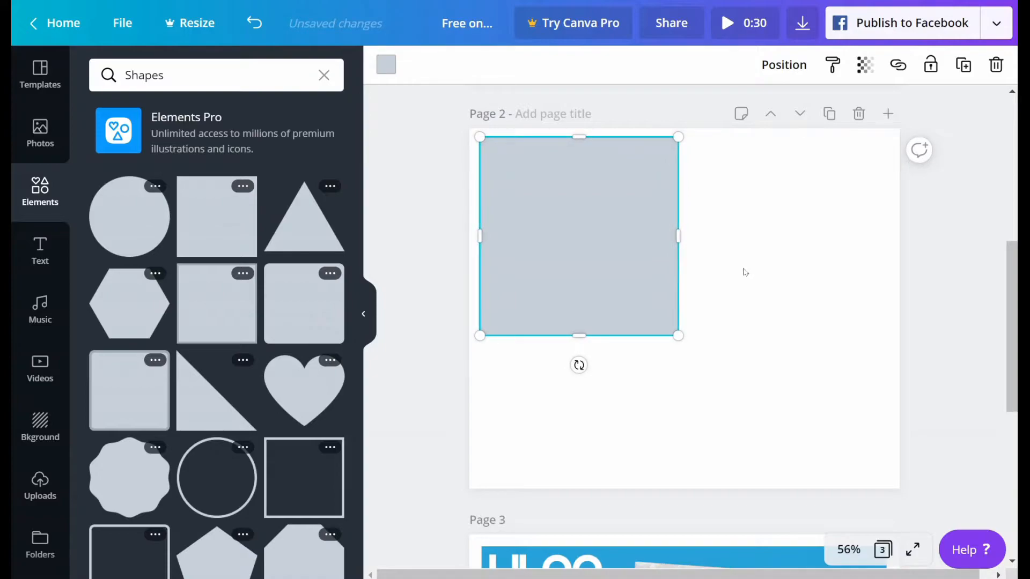
click(745, 272)
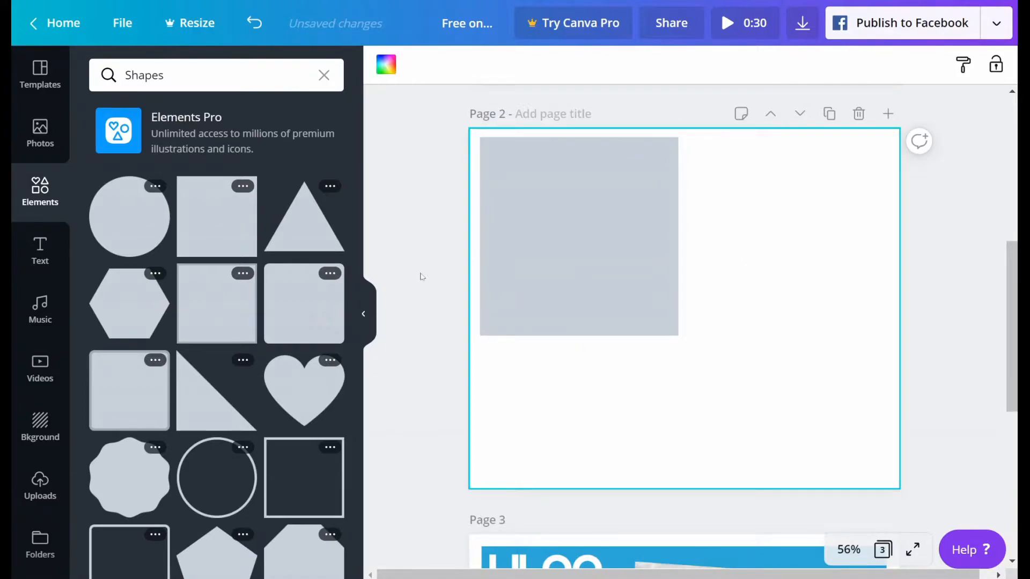
click(535, 270)
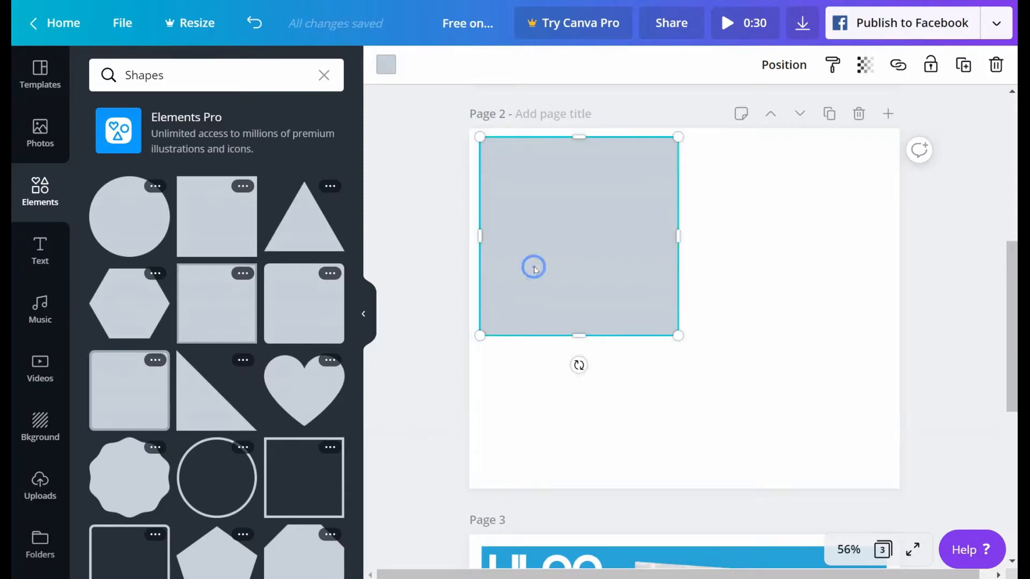
click(418, 290)
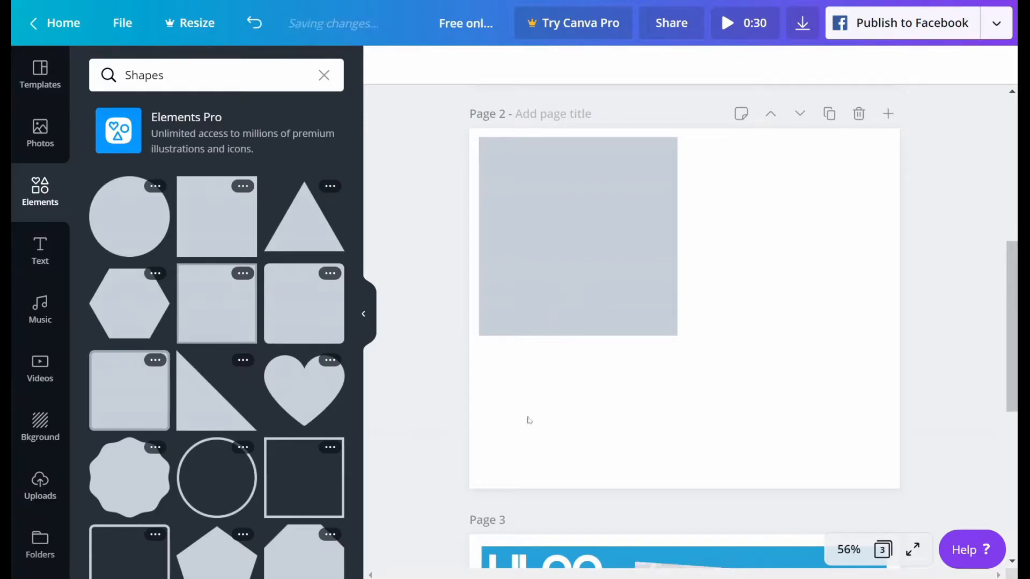
Scale the square down slightly and reduce its height to form a landscape tile filling just under half the page height
click(633, 316)
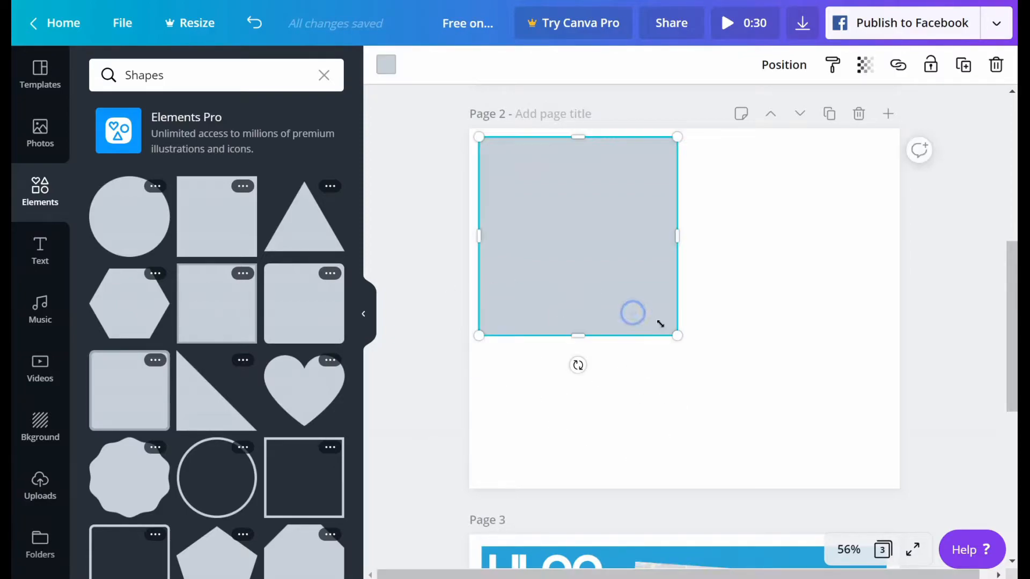
drag(671, 334, 658, 318)
drag(567, 319, 569, 299)
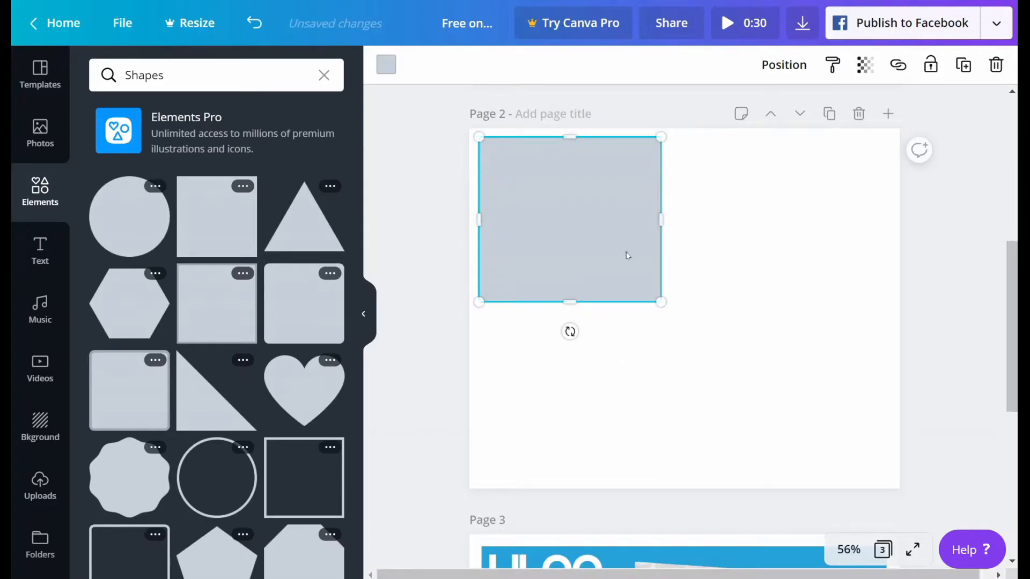
Duplicate the tile into the page's upper-right corner and widen both tiles, the copy to about 437, leaving a narrow gap between them
key(ctrl+d)
drag(626, 260, 846, 255)
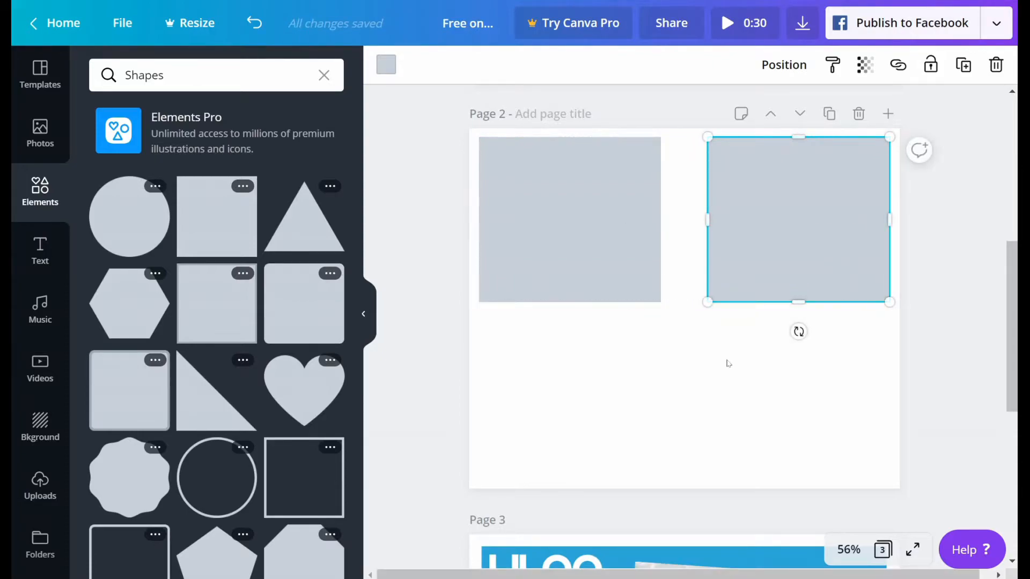
click(649, 209)
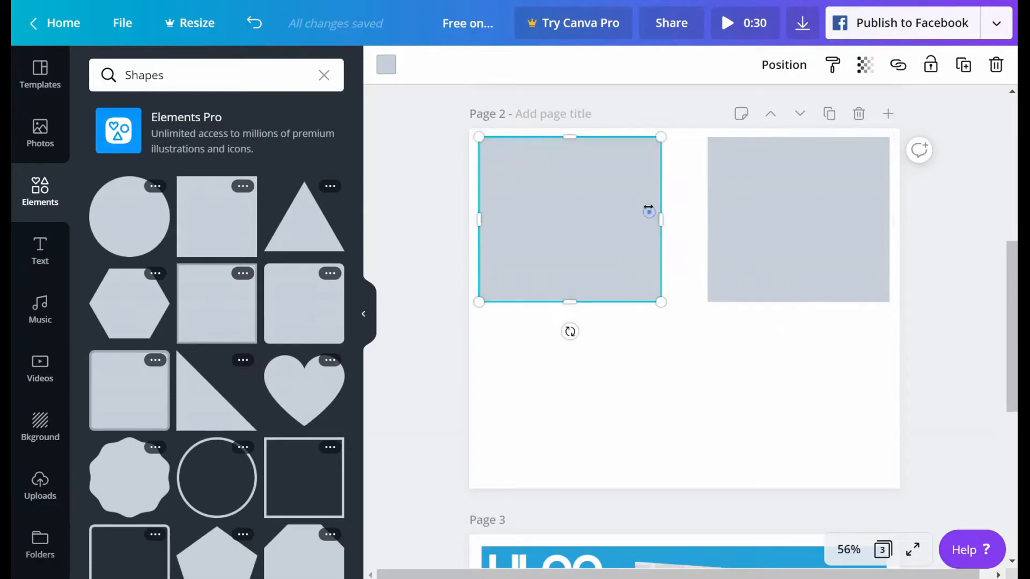
drag(657, 214, 689, 220)
click(710, 220)
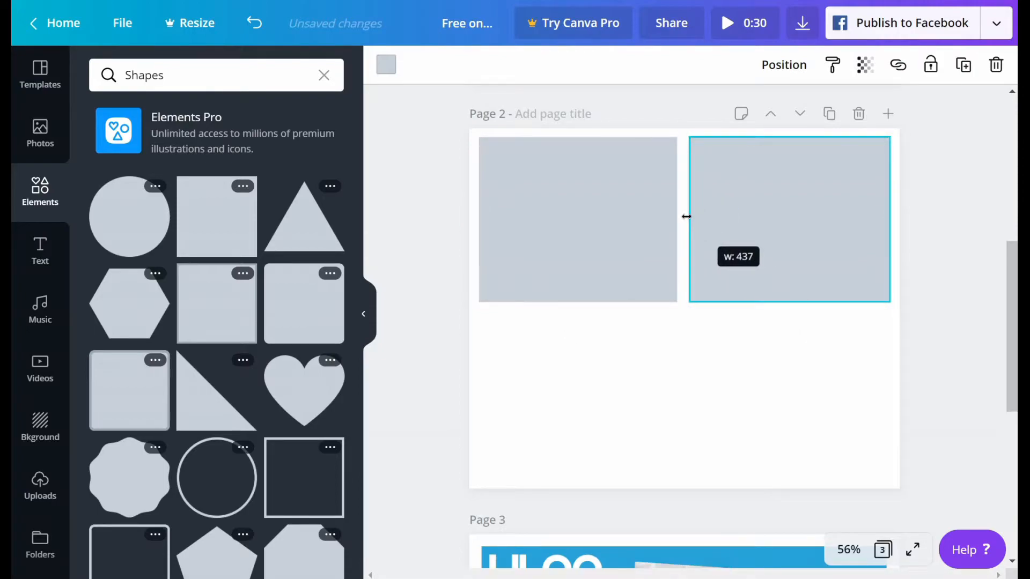
click(934, 261)
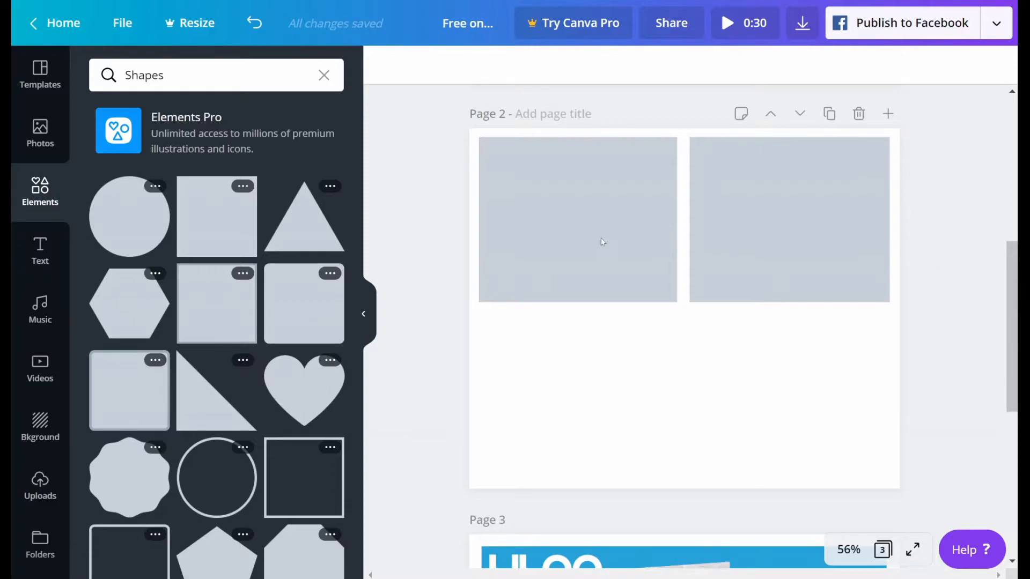
Make two copies of the upper-left tile and place them in the lower-left and lower-right corners of page 2
click(574, 249)
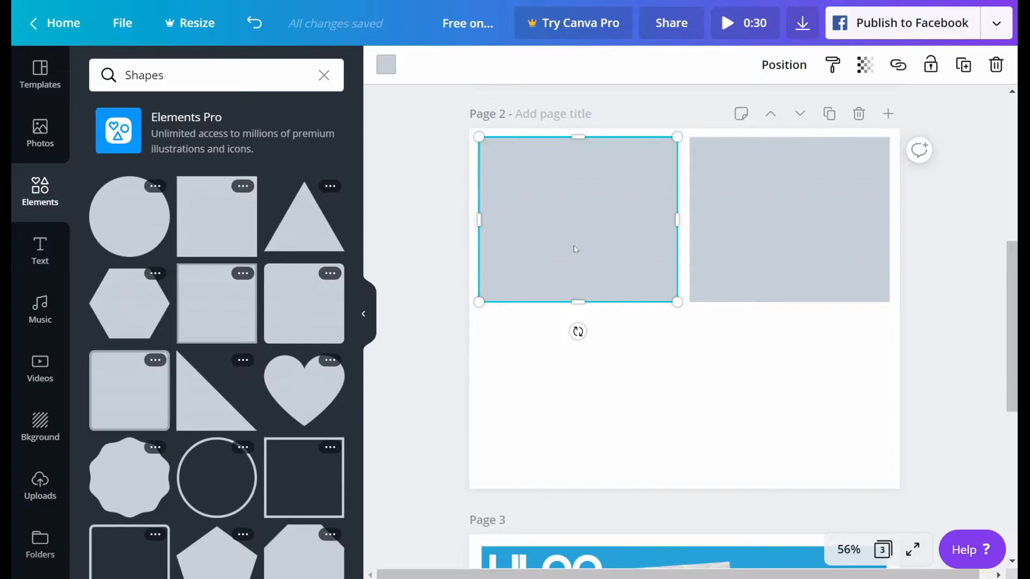
key(ctrl+d)
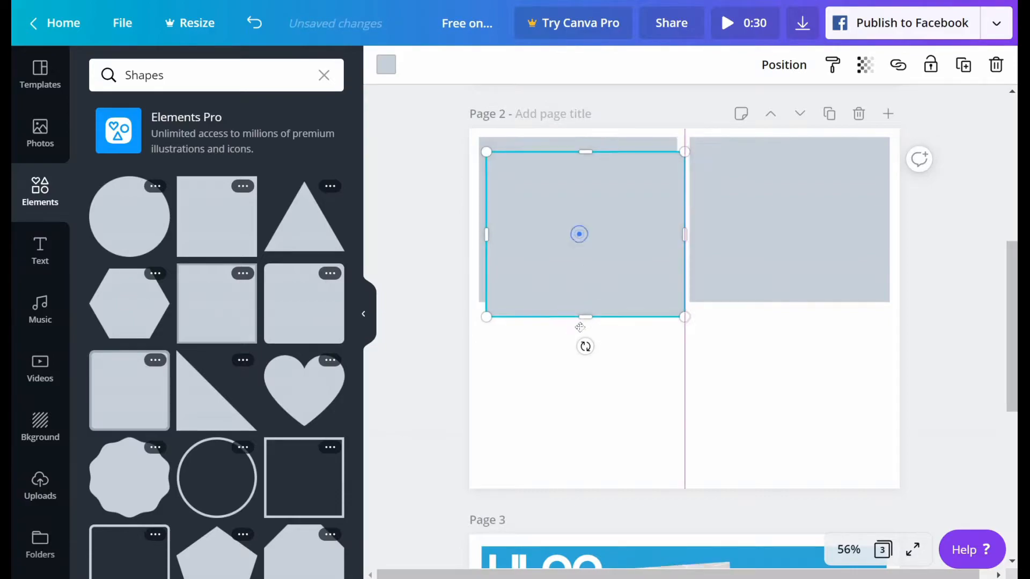
key(ctrl+v)
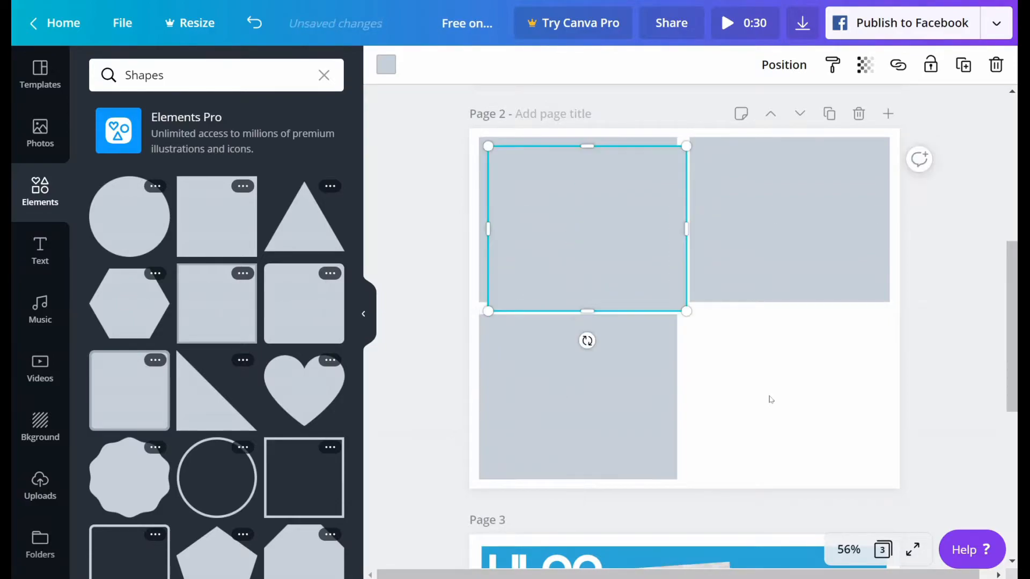
drag(603, 278, 804, 439)
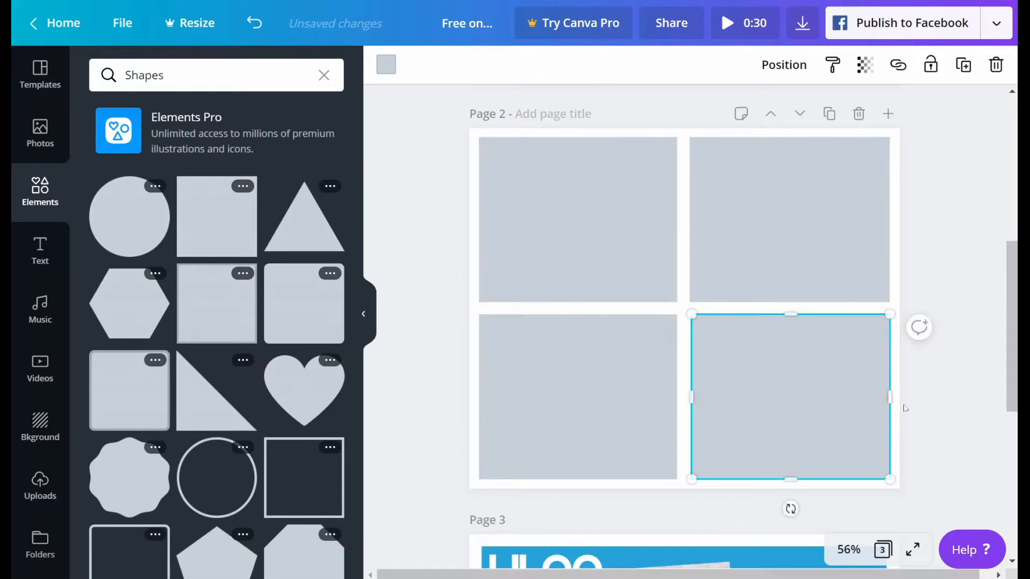
click(943, 411)
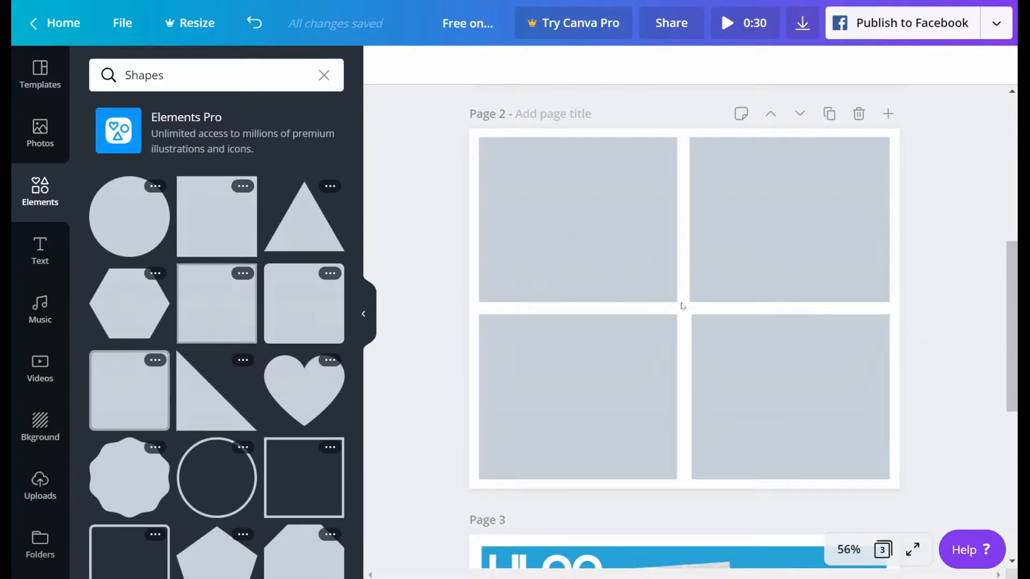
Widen the lower-right tile slightly so its left edge lines up with the tile above
click(748, 365)
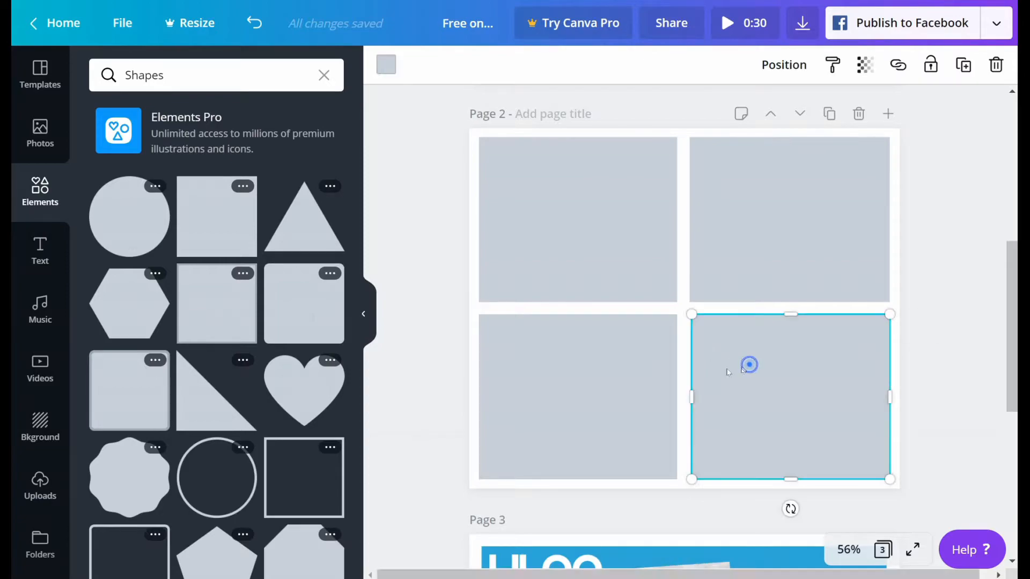
drag(690, 387, 688, 386)
click(985, 406)
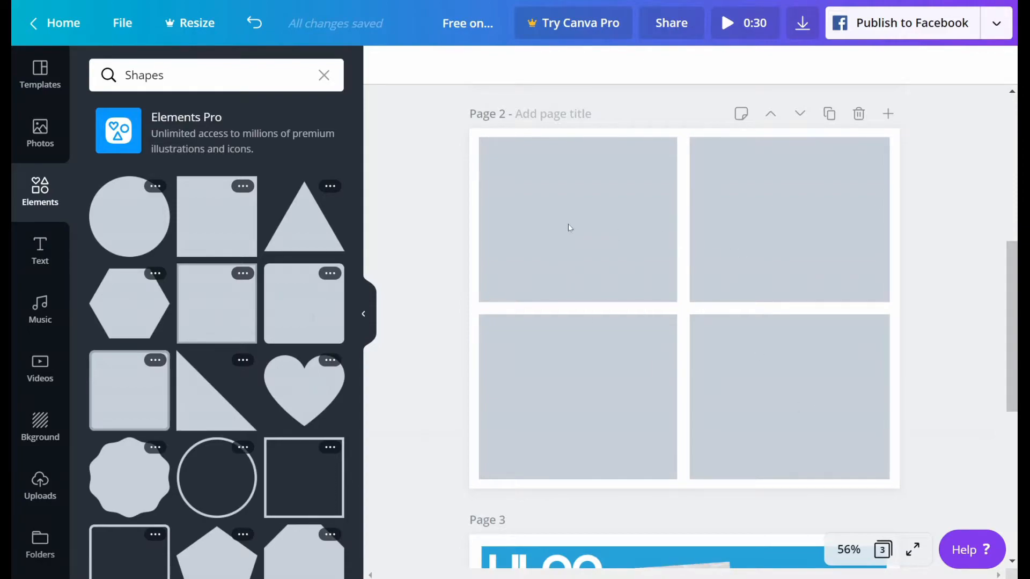
Check the tile colours on page 1 and fill page 2's upper-left tile with the light blue document colour #31abd5
scroll(569, 228, up, 5)
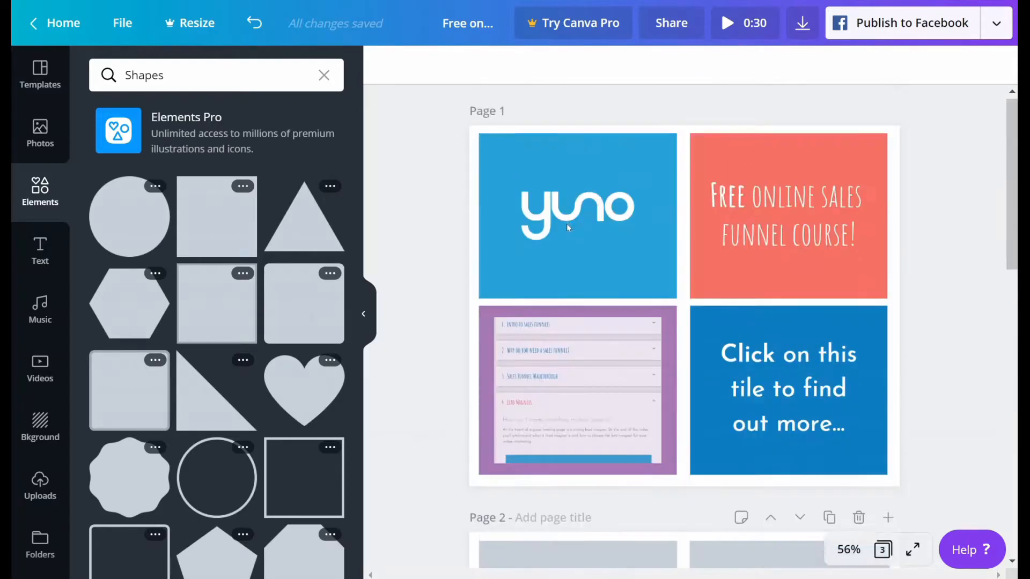
scroll(598, 278, down, 5)
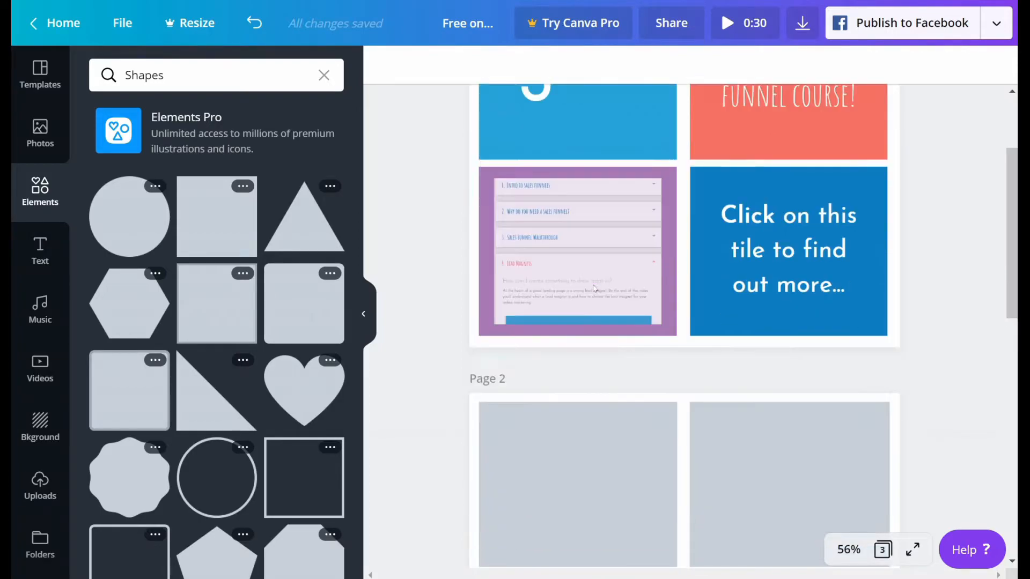
click(565, 296)
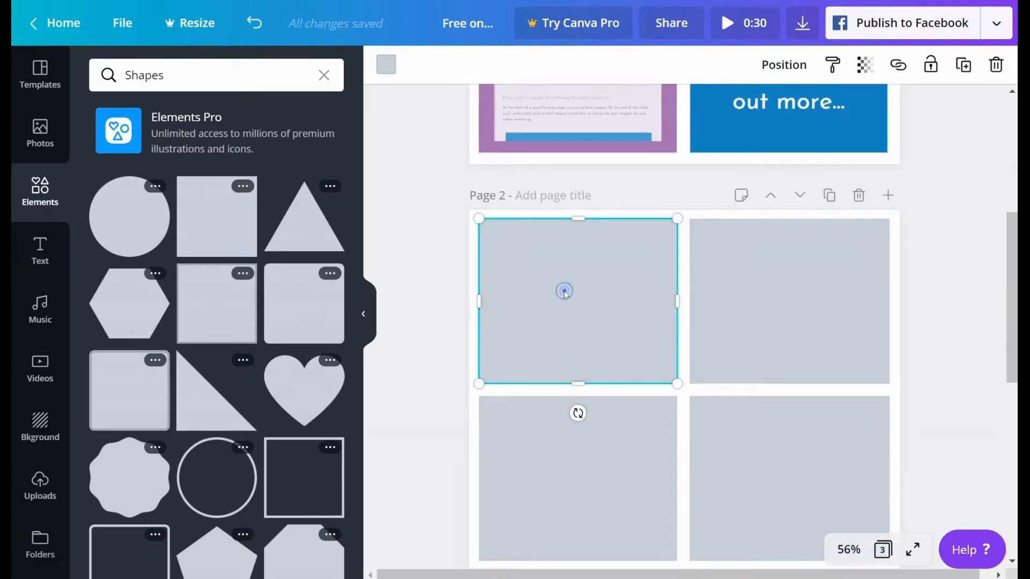
click(386, 67)
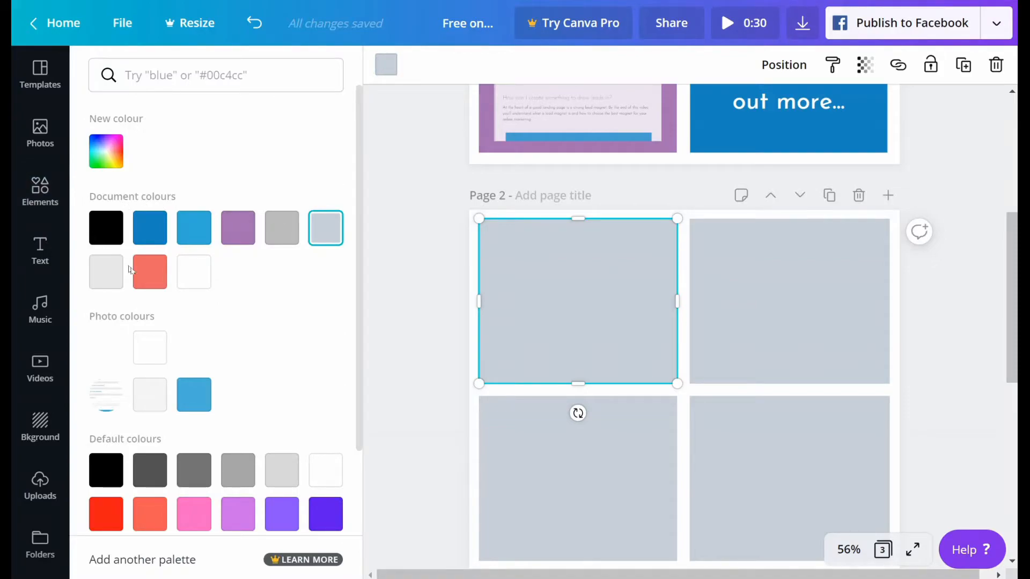
click(194, 234)
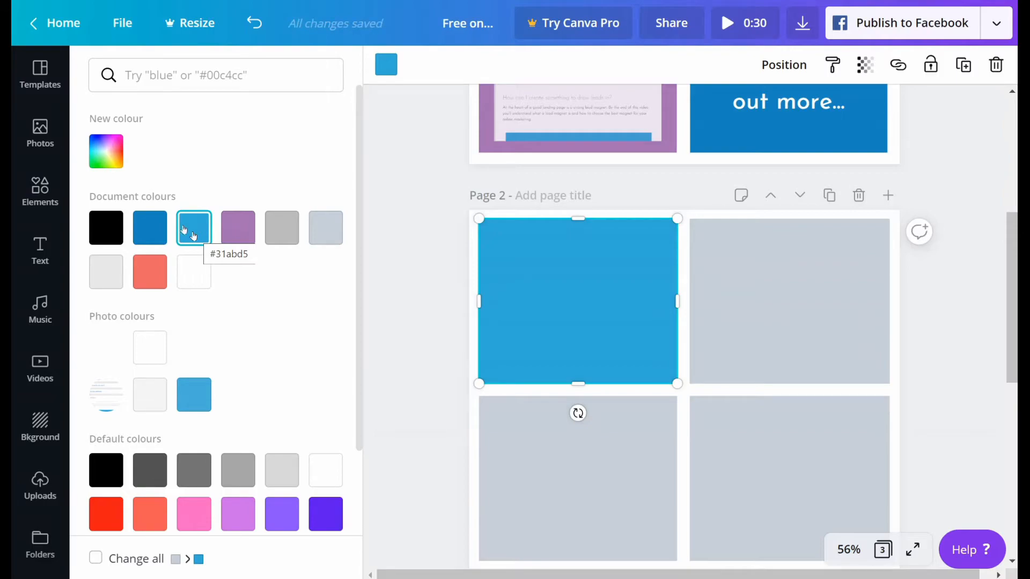
Replace the upper-left tile's fill with the custom hex colour #dddfd
click(106, 156)
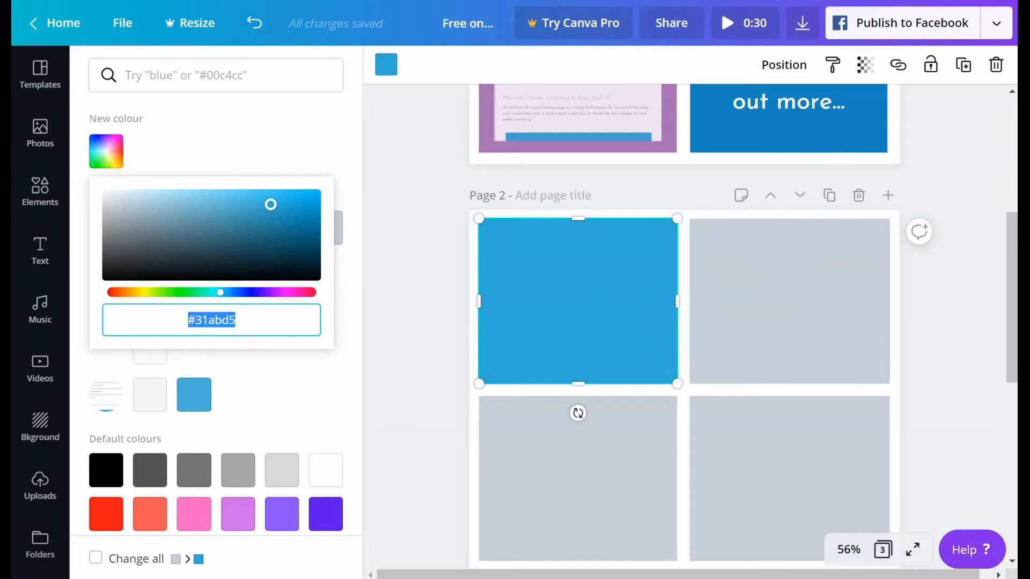
click(221, 320)
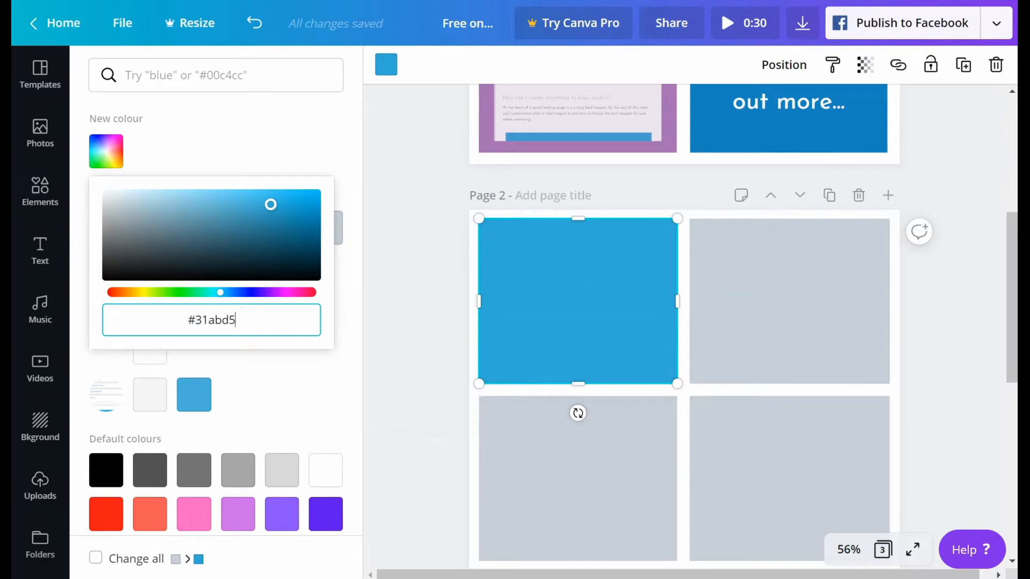
key(BackSpace)
key(BackSpace)
key(BackSpace)
key(BackSpace)
key(BackSpace)
key(BackSpace)
text(dddfd)
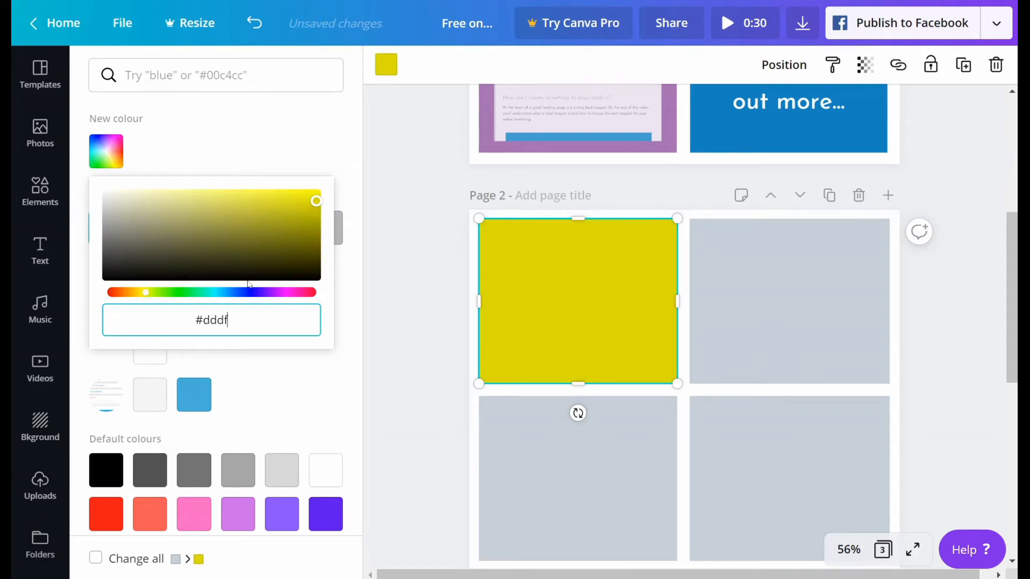
click(415, 266)
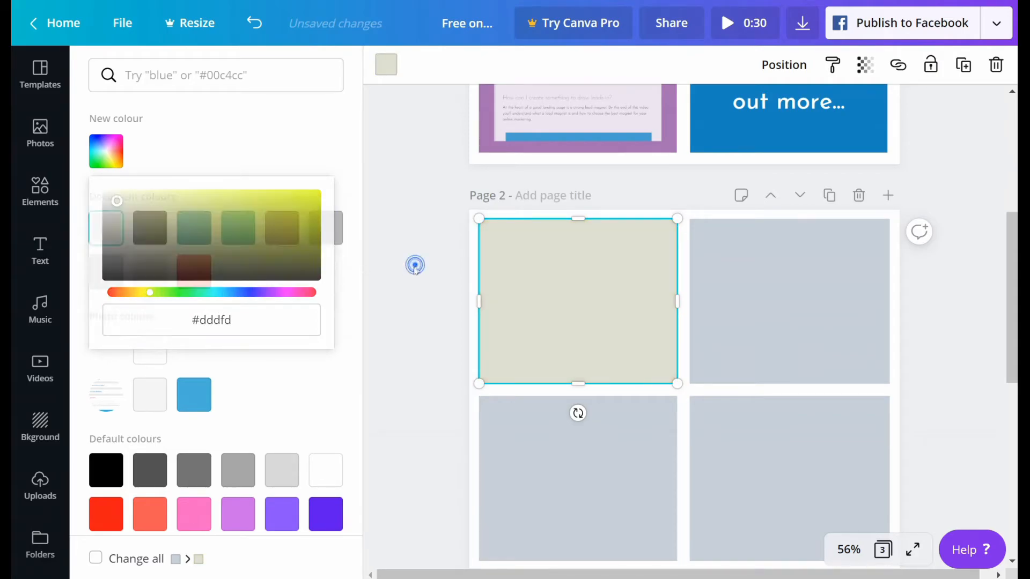
Change the upper-left tile's fill back to the light blue document colour and compare it with page 1
click(384, 65)
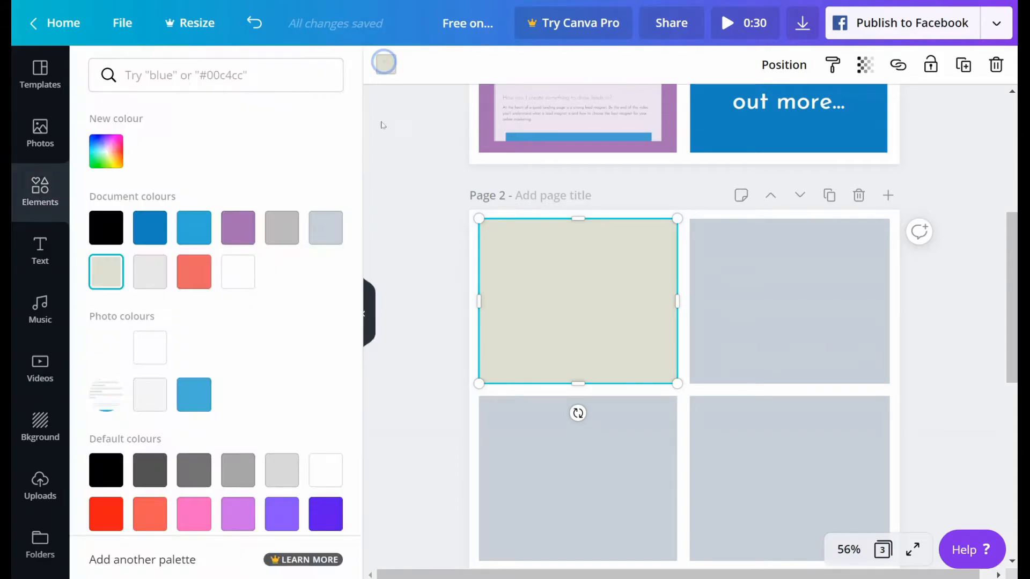
click(192, 233)
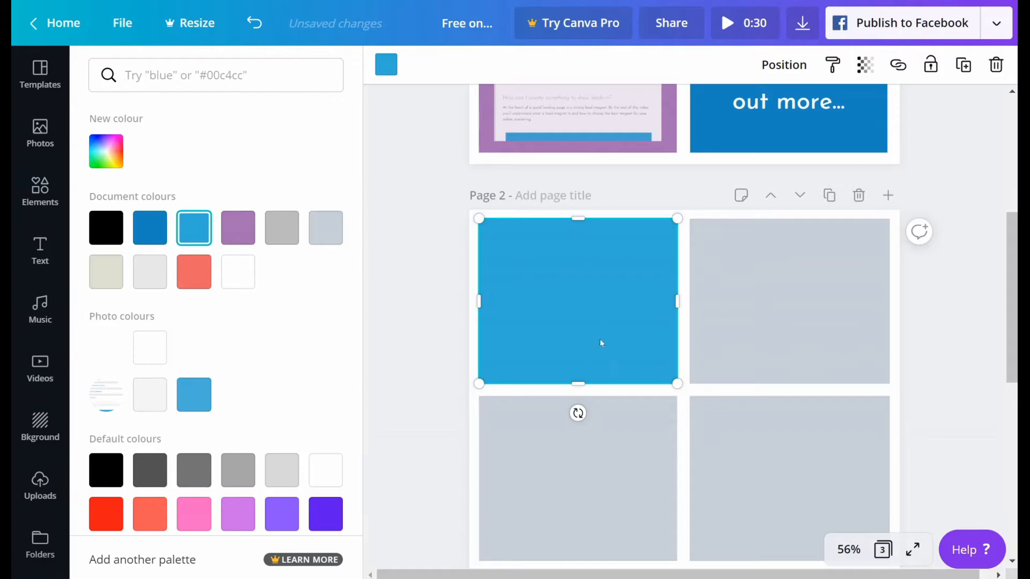
scroll(725, 376, up, 6)
scroll(725, 375, down, 6)
Fill the upper-right tile with coral, the lower-left with purple and the lower-right with dark blue from the document colours
click(724, 370)
click(195, 272)
click(552, 456)
click(236, 230)
click(773, 461)
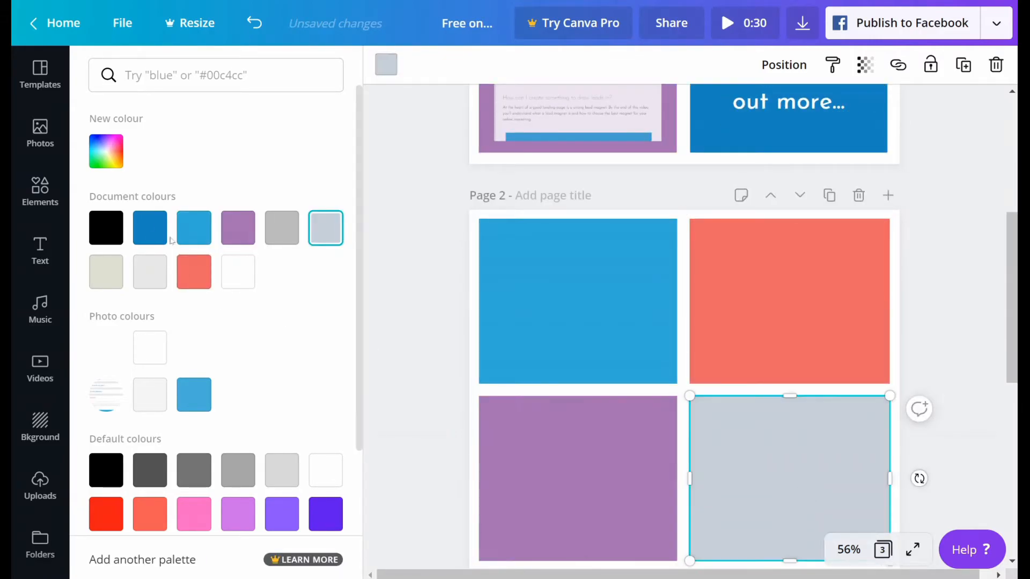
click(151, 230)
click(450, 394)
scroll(450, 384, down, 1)
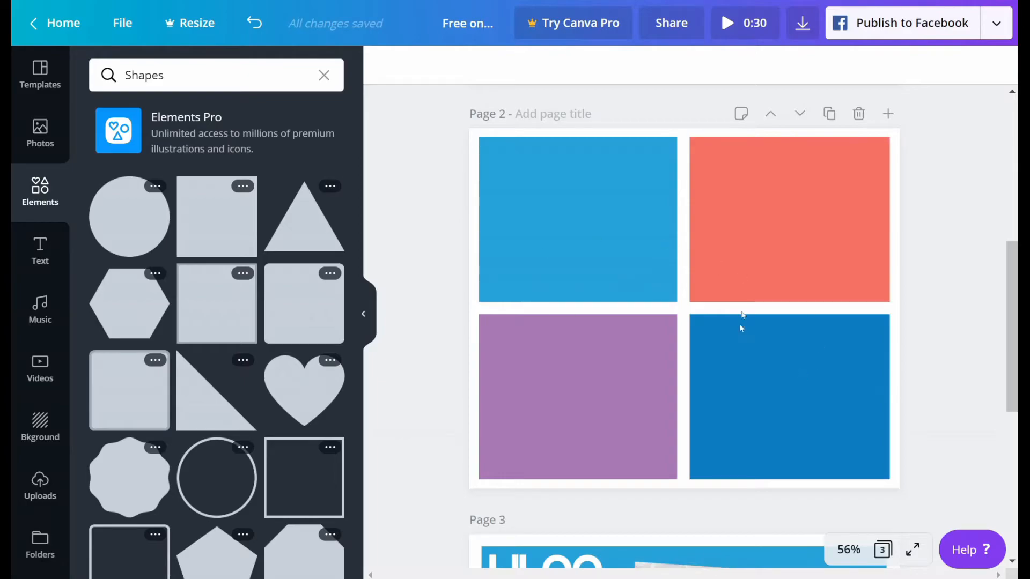
Compare page 2 with page 1, add a heading to page 2 and move it over the dark blue tile
scroll(681, 368, up, 1)
scroll(681, 368, up, 6)
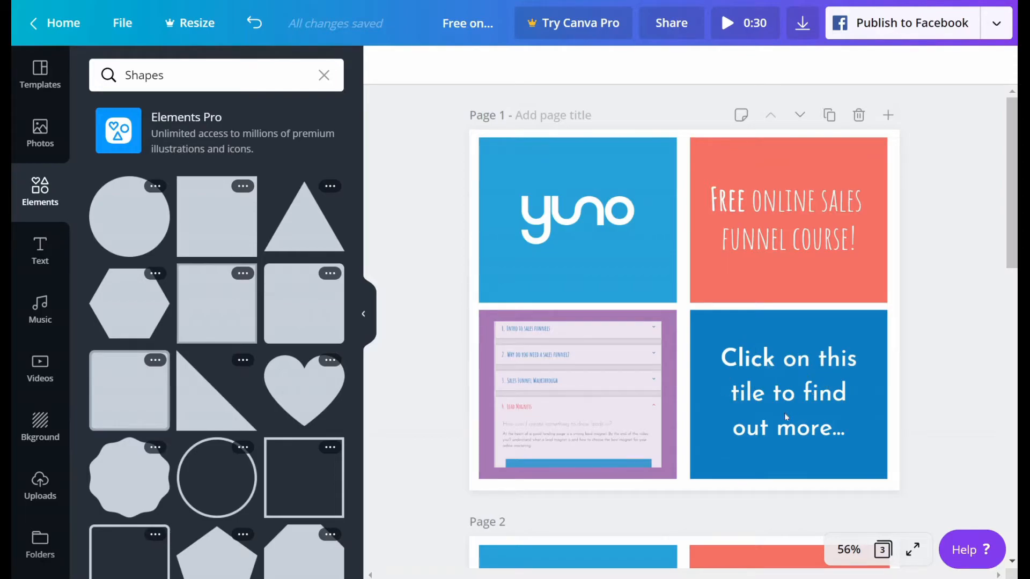
scroll(784, 413, down, 8)
scroll(784, 413, up, 1)
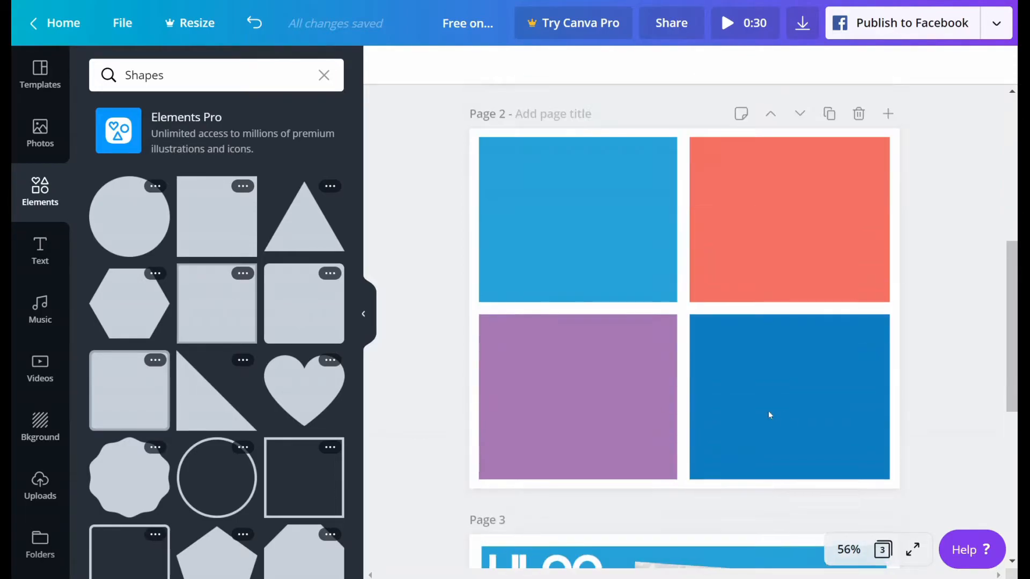
click(37, 252)
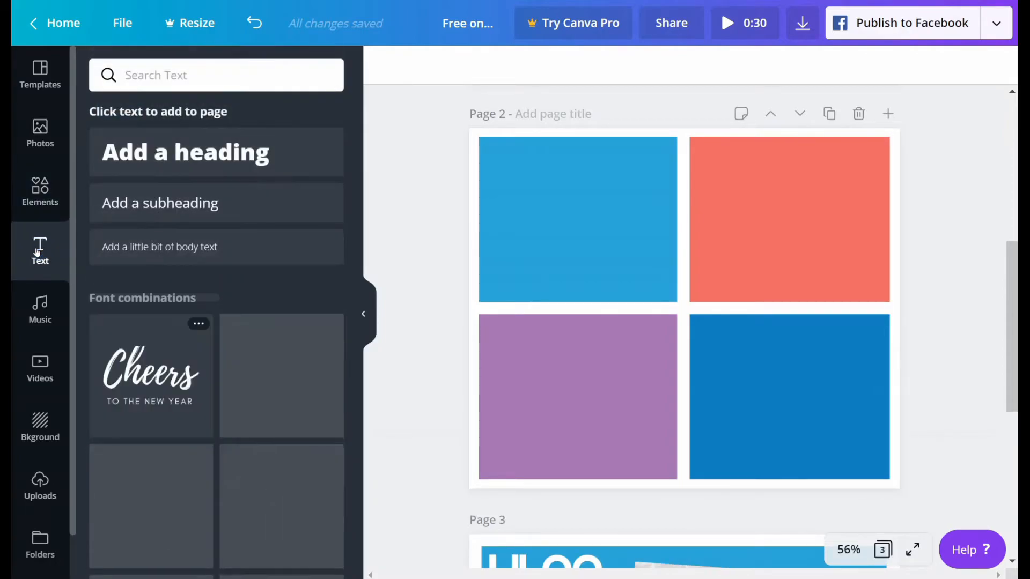
click(239, 163)
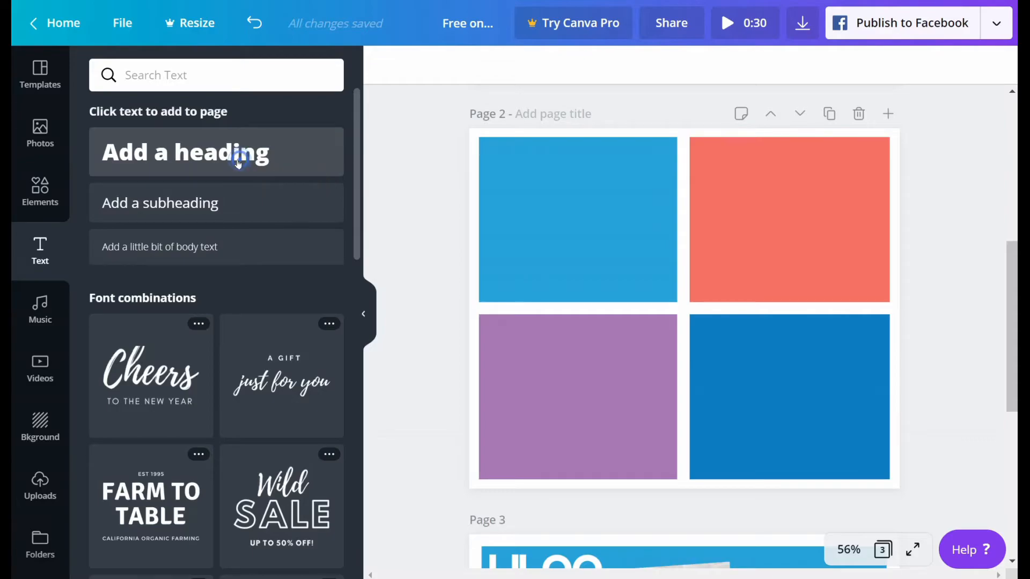
click(932, 348)
drag(725, 304, 783, 375)
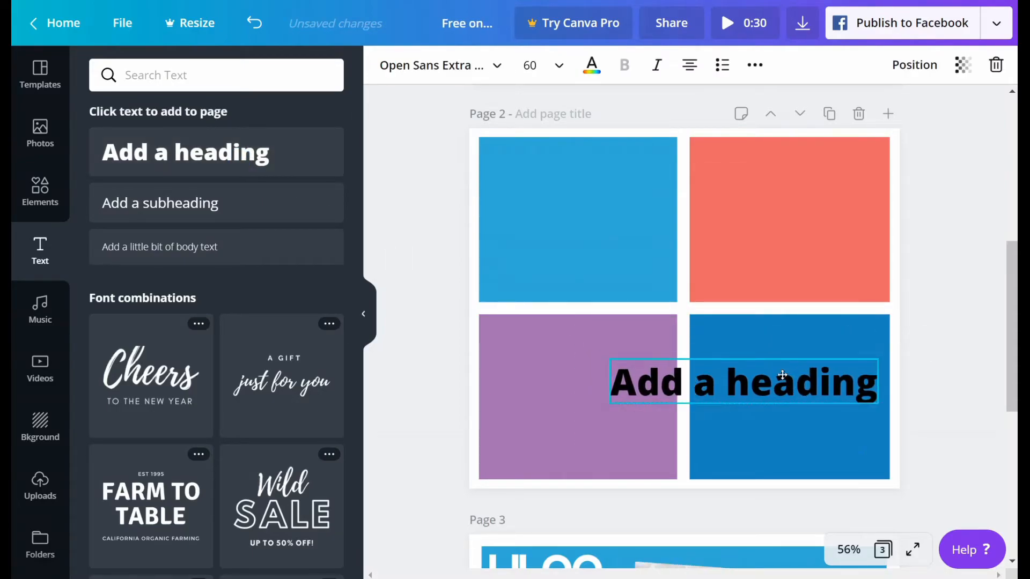
Check which font page 1's "Click on this tile to find out more..." text uses
scroll(767, 334, up, 5)
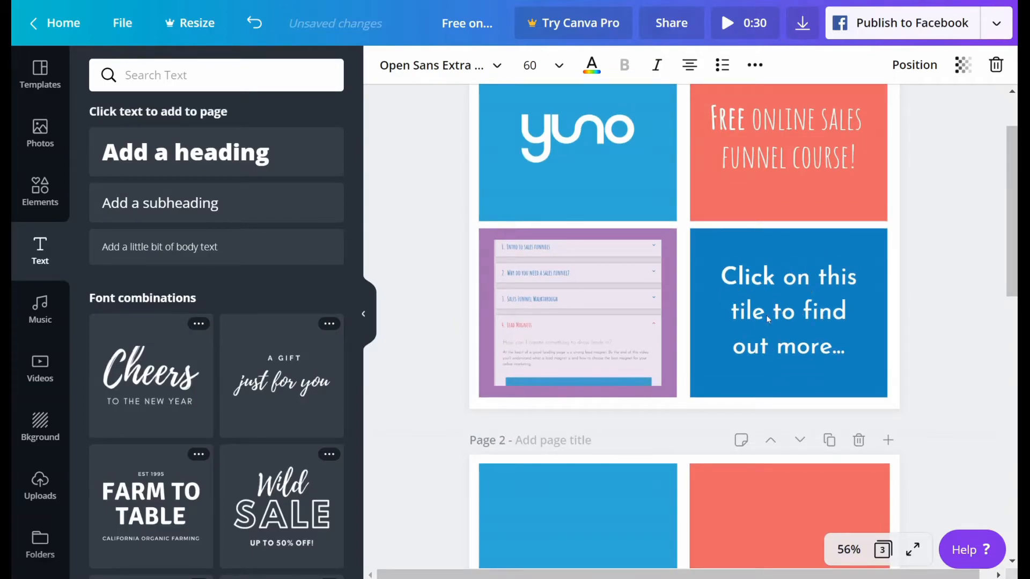
scroll(766, 315, down, 6)
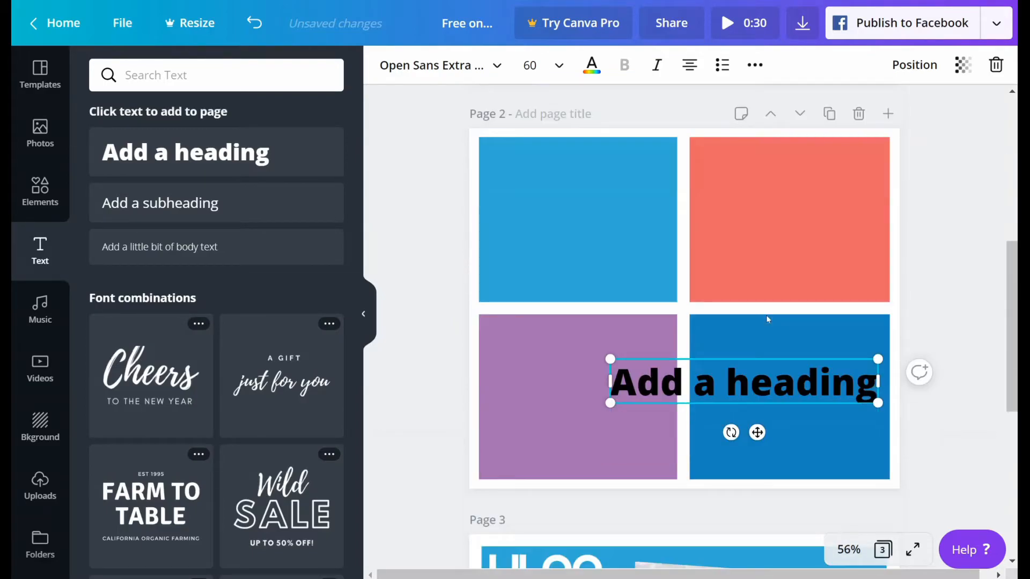
scroll(767, 295, up, 5)
click(778, 232)
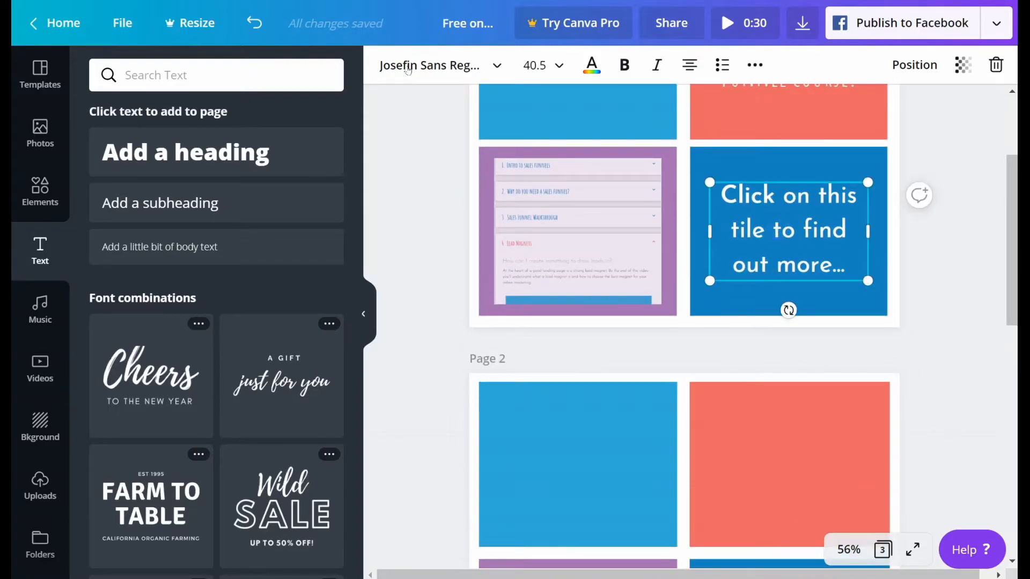
scroll(749, 361, down, 7)
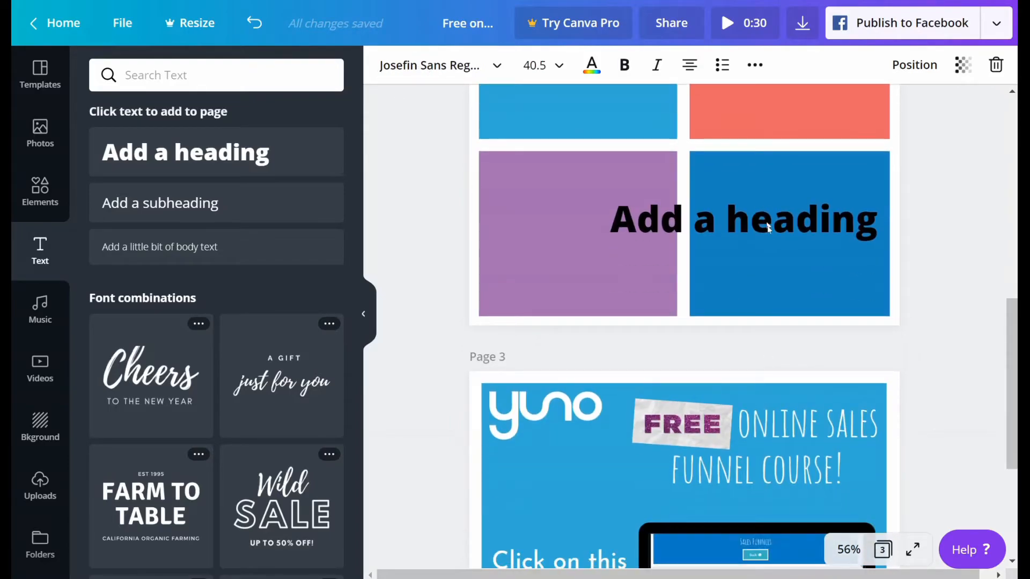
scroll(774, 243, up, 1)
scroll(767, 301, up, 5)
scroll(757, 362, down, 3)
Set page 2's heading font to Josefin Sans Regular and its text colour to white
click(731, 378)
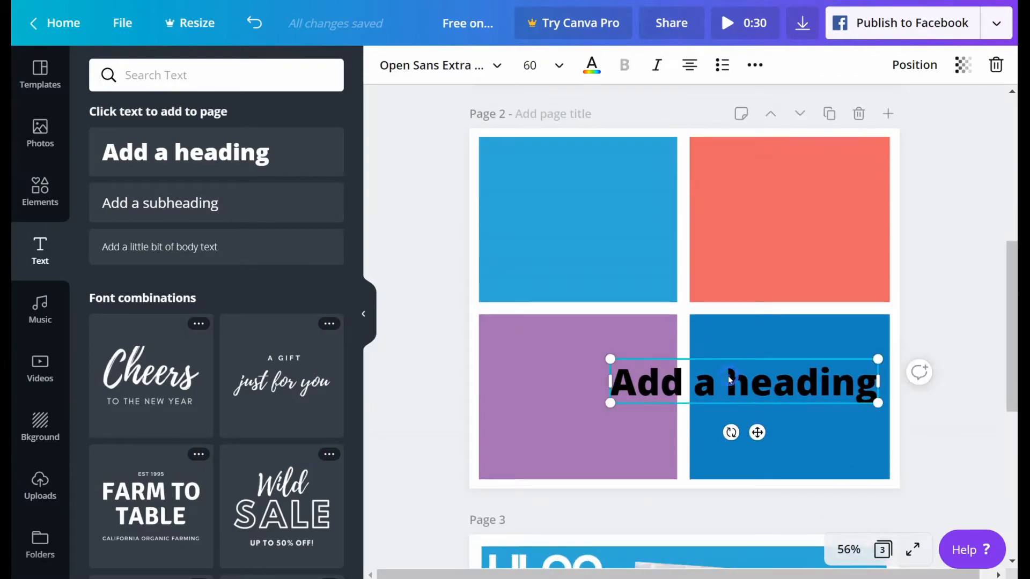
click(407, 67)
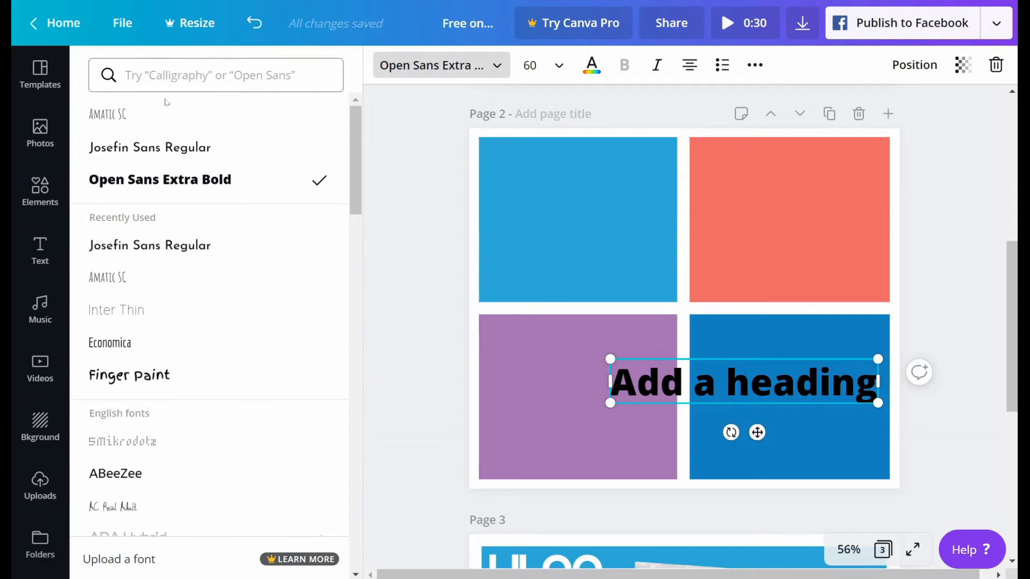
click(138, 248)
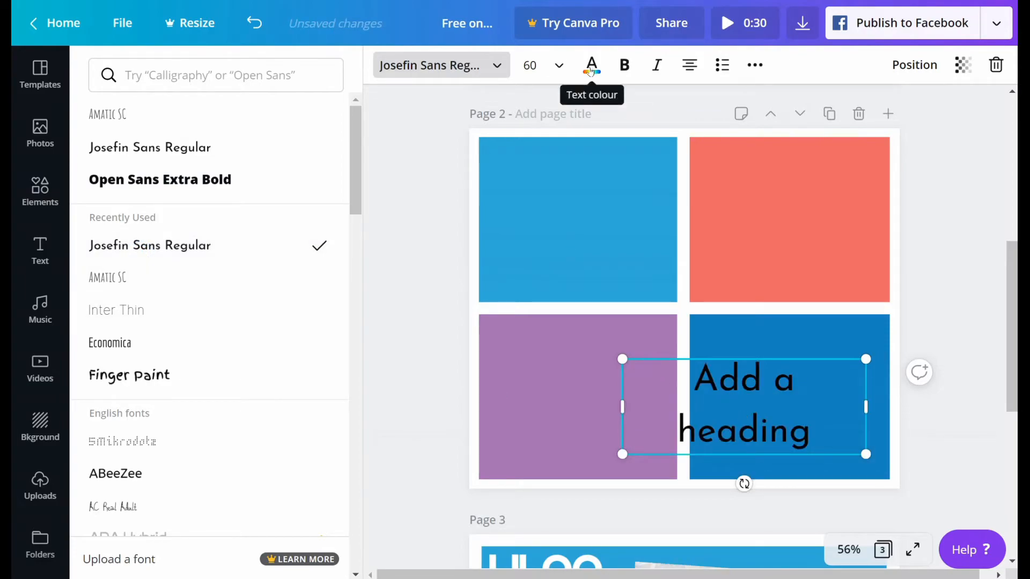
click(591, 69)
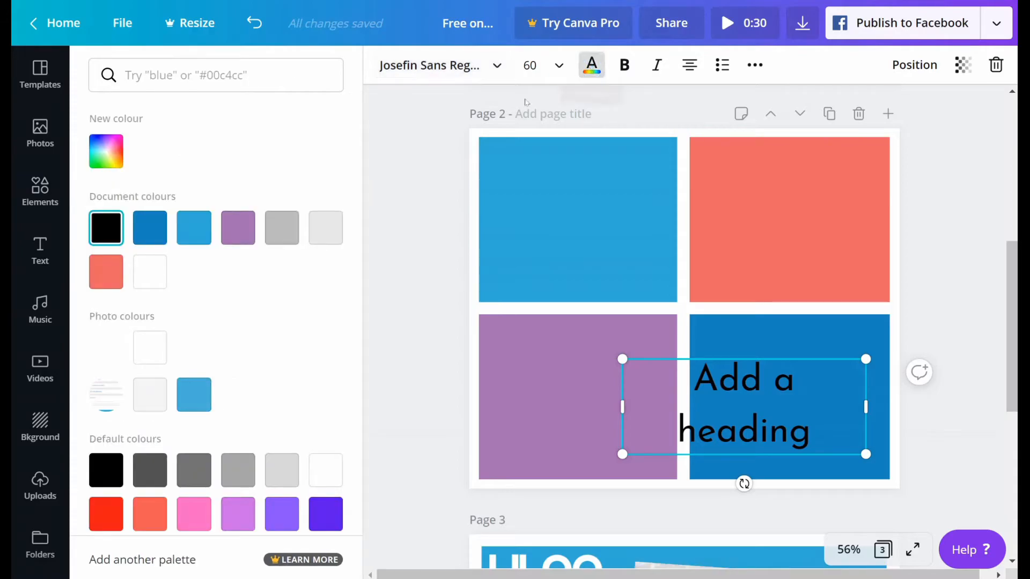
click(153, 269)
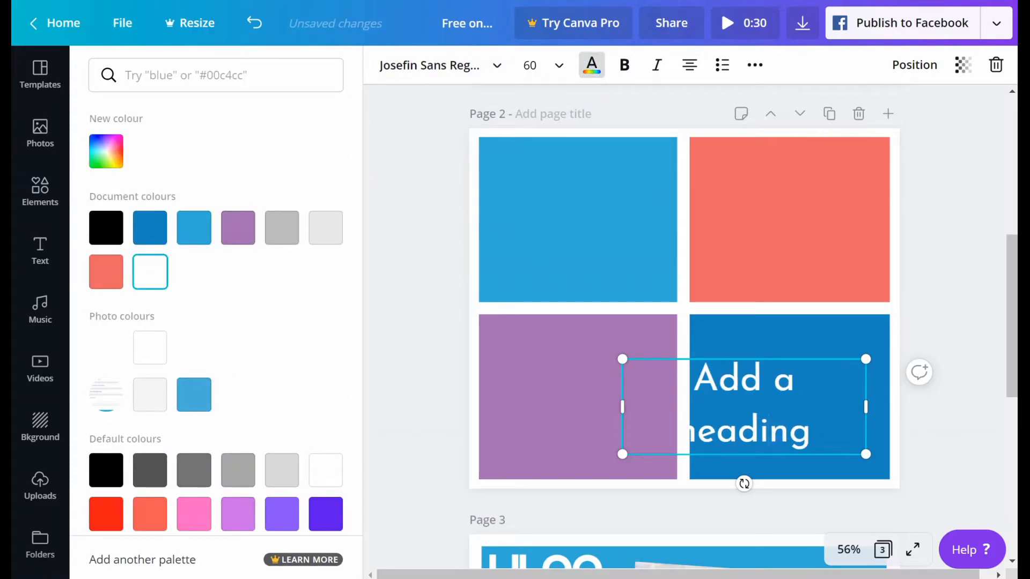
Replace the heading's placeholder text with "Click on this tile to find out more.."
scroll(774, 437, up, 5)
scroll(774, 437, down, 5)
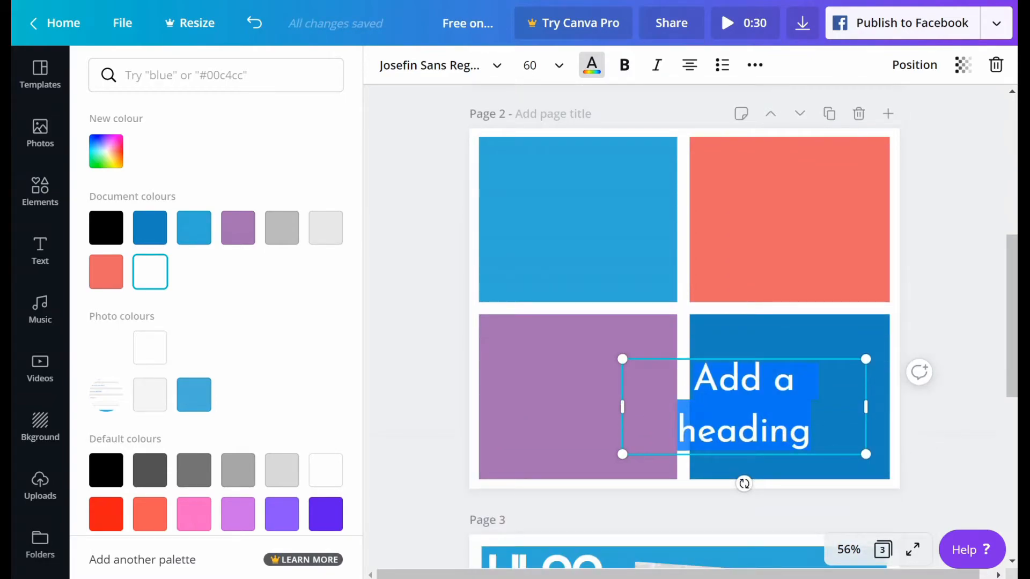
text(Click on this tile to find out)
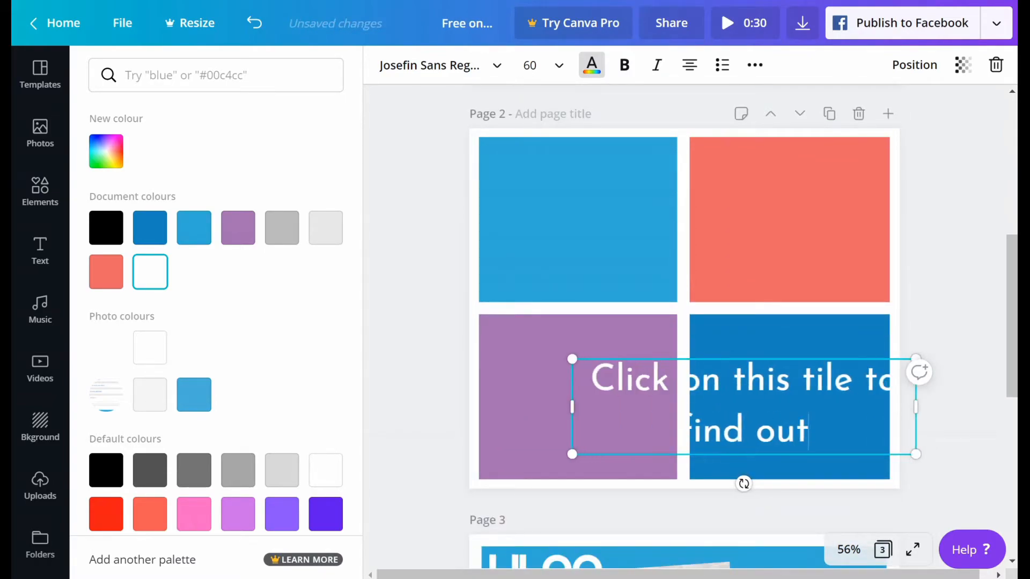
text( more..)
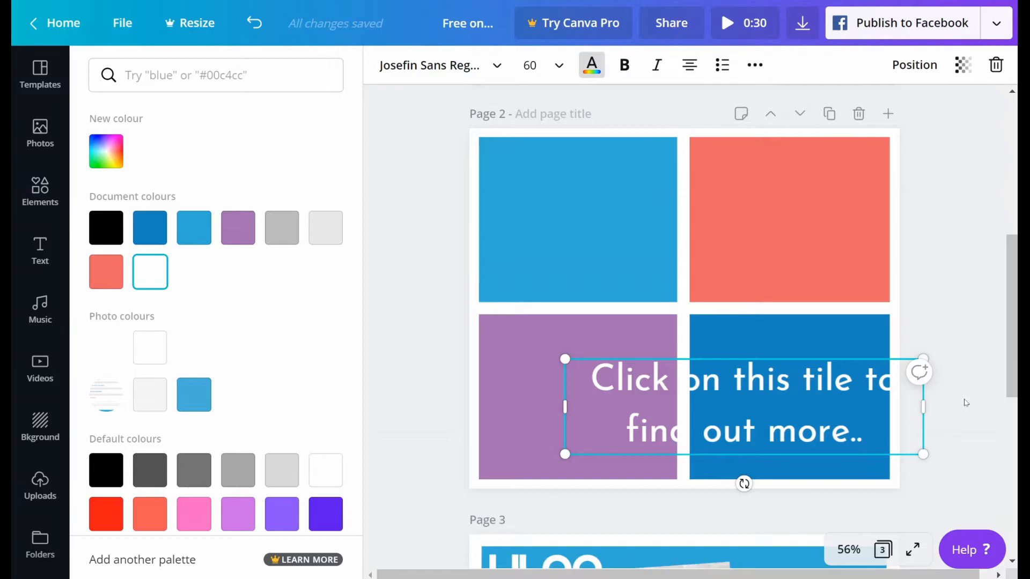
click(965, 402)
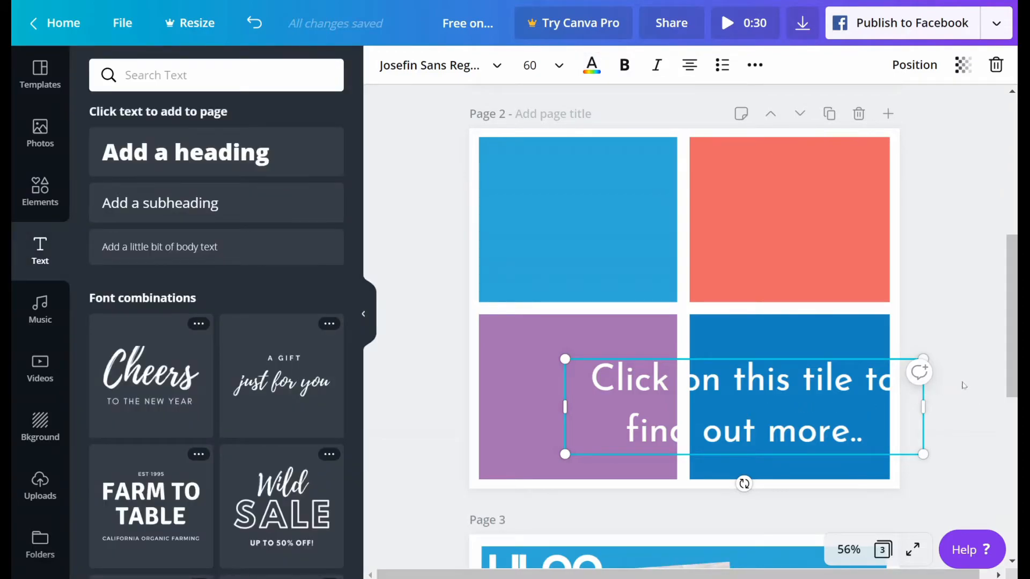
click(961, 373)
Narrow the text box to the dark blue tile's width, scale it to about font size 37.8 and place it inside the tile
drag(652, 430, 692, 415)
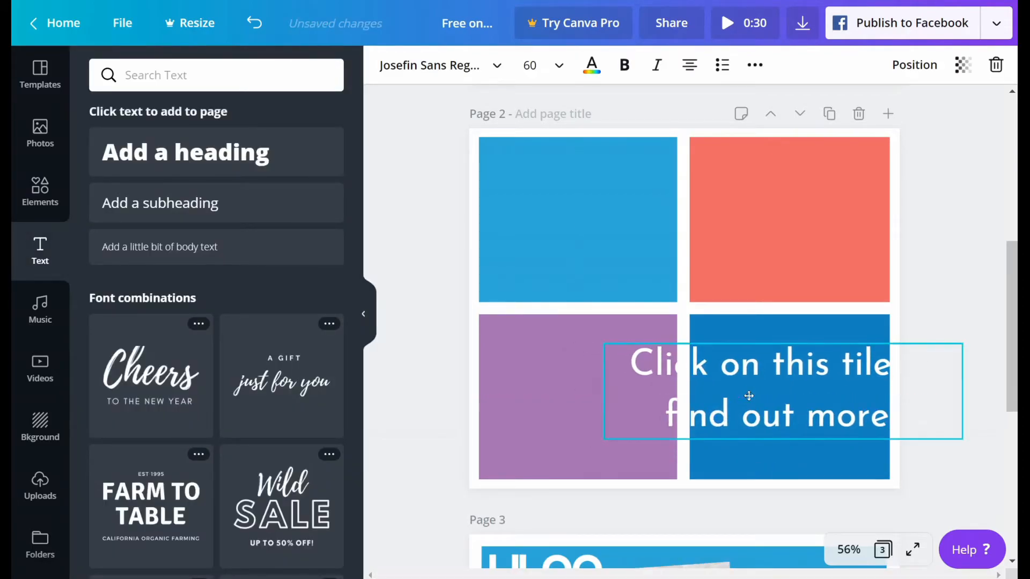
drag(605, 391, 685, 388)
drag(963, 421, 889, 417)
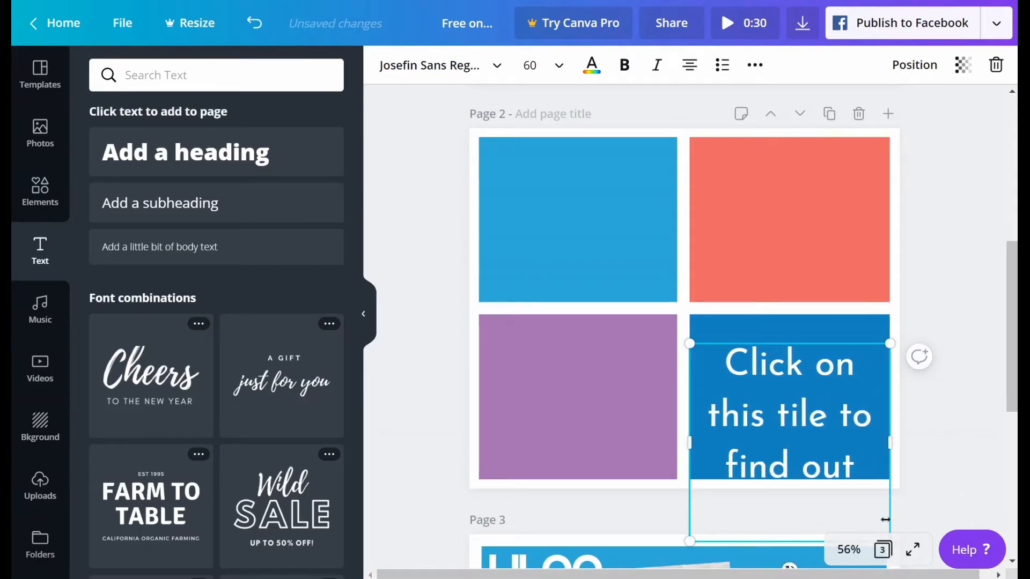
scroll(882, 450, down, 3)
drag(885, 463, 827, 354)
drag(763, 314, 800, 304)
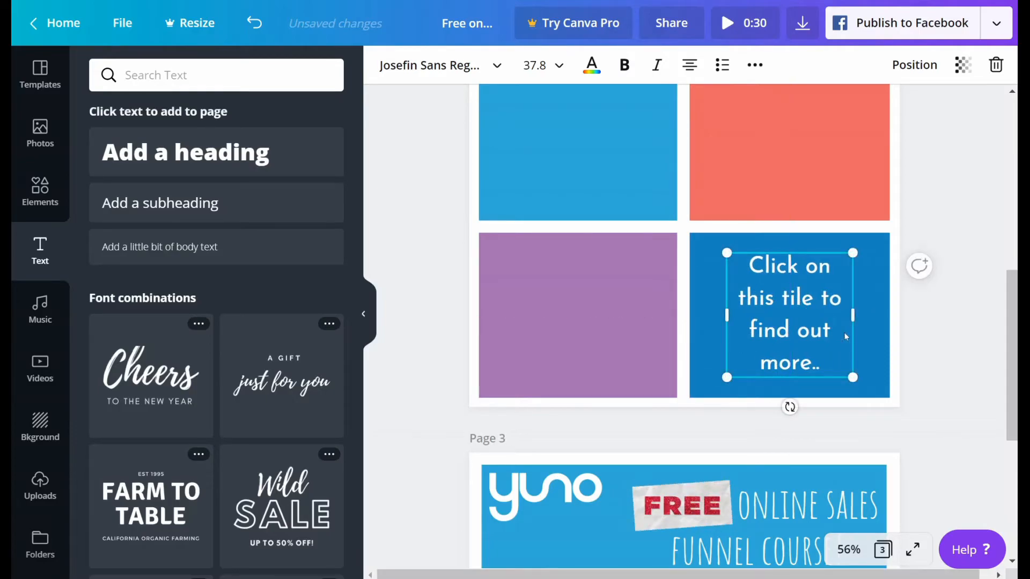
Set the tile text's font size to 48 and widen its box until the text wraps onto three lines
click(558, 64)
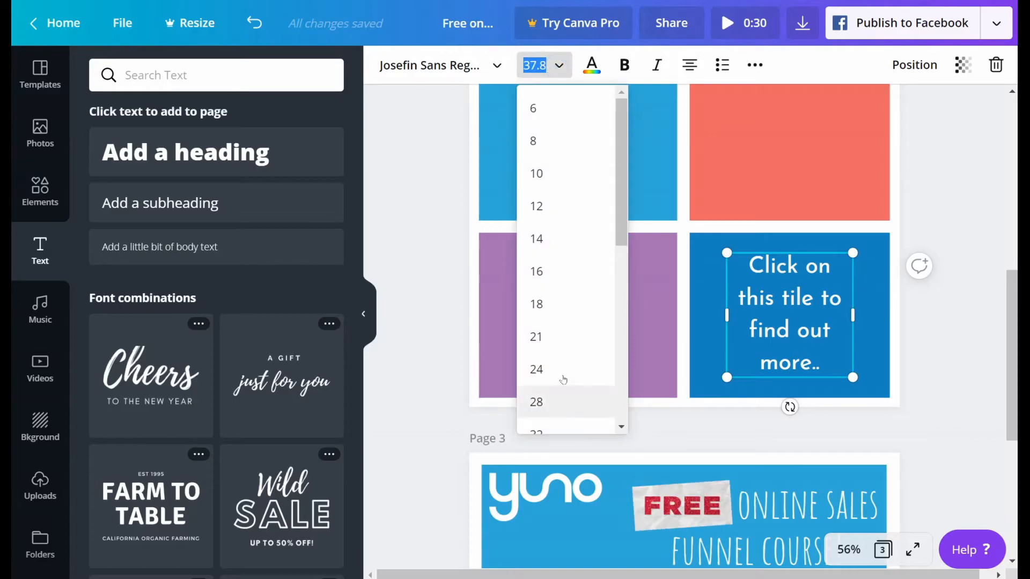
scroll(563, 375, down, 3)
click(542, 288)
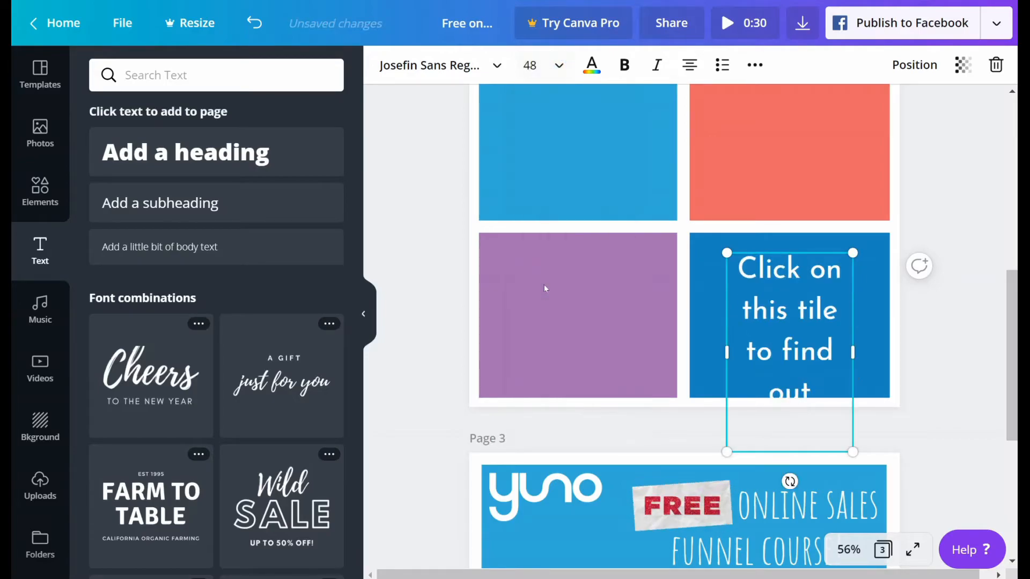
drag(862, 347, 890, 316)
drag(728, 314, 719, 315)
click(968, 371)
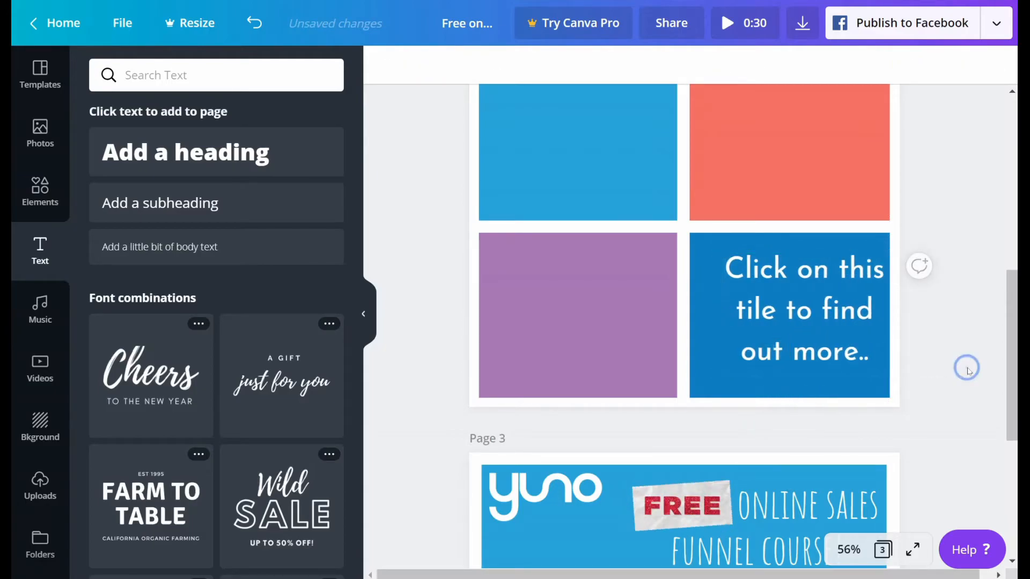
Centre the "Click on this tile to find out more.." text horizontally and vertically within the dark blue tile
click(814, 311)
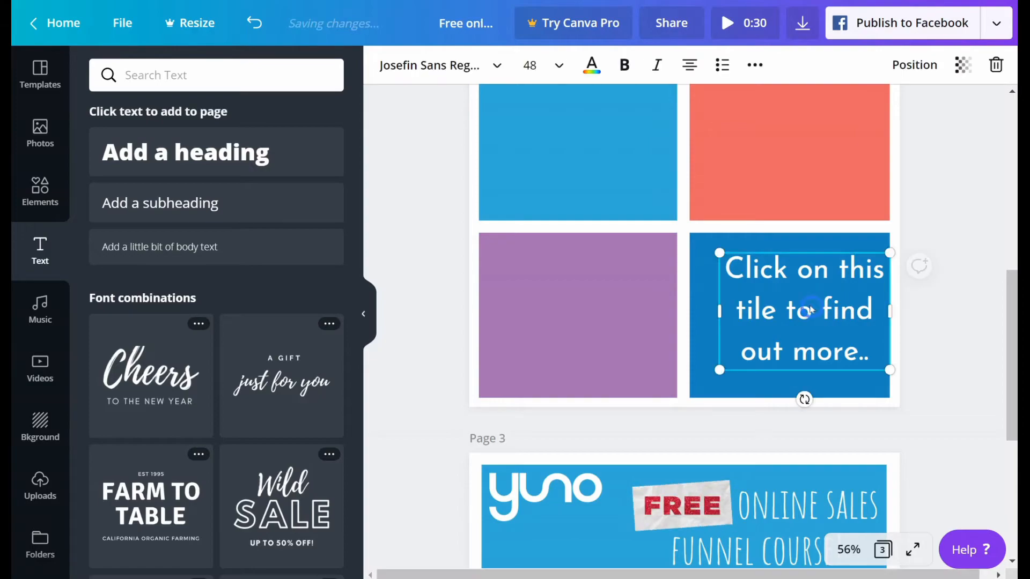
drag(800, 309, 793, 310)
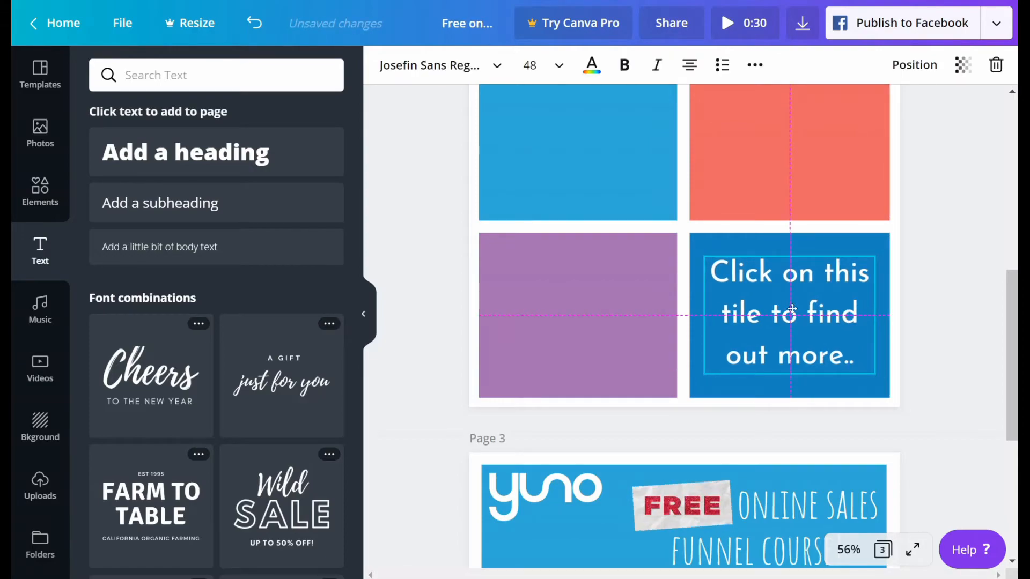
drag(796, 316, 796, 315)
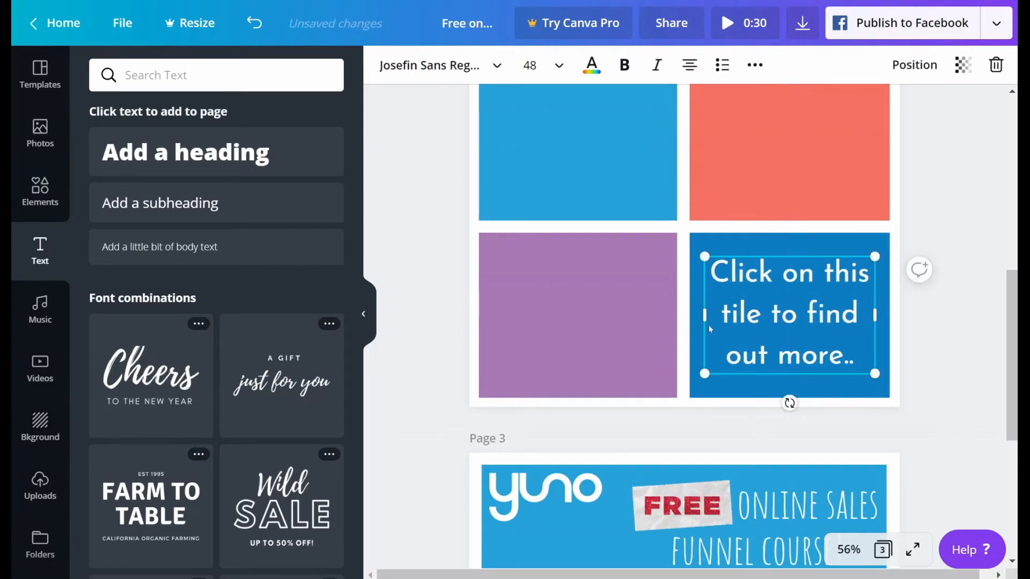
click(931, 345)
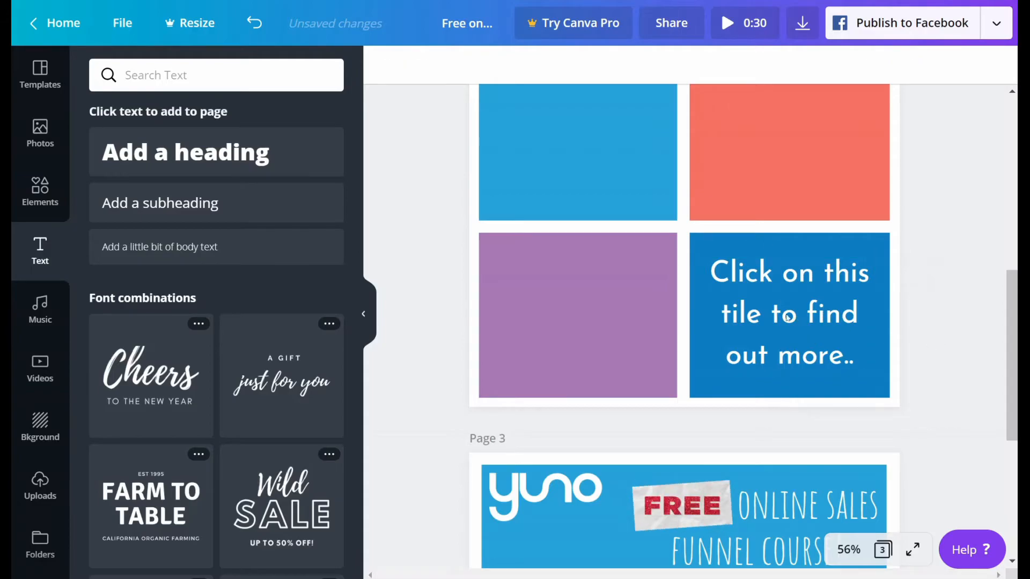
Make the word "Click" bold in page 2's dark blue tile text
click(767, 278)
double_click(767, 277)
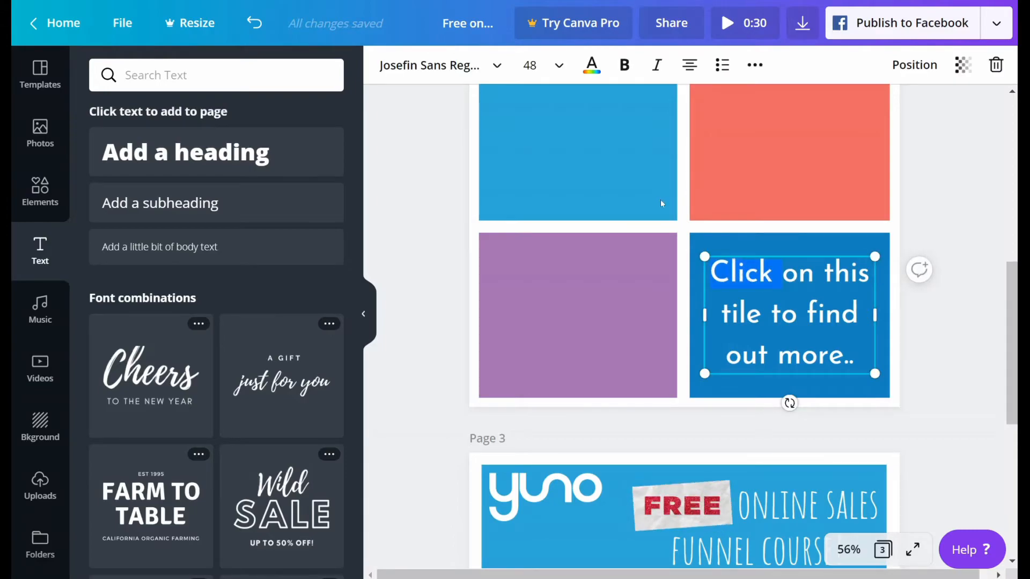
click(622, 67)
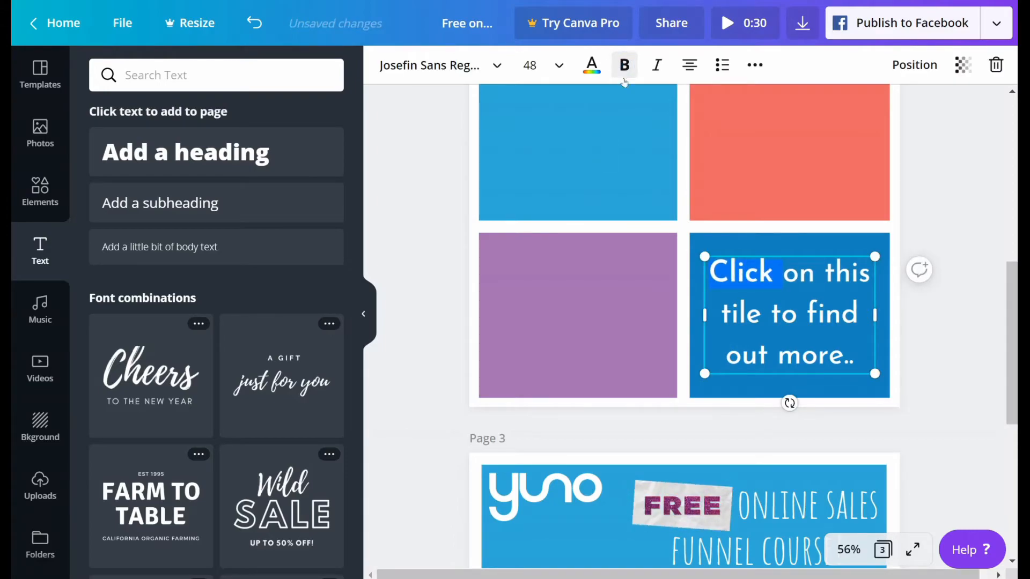
click(974, 344)
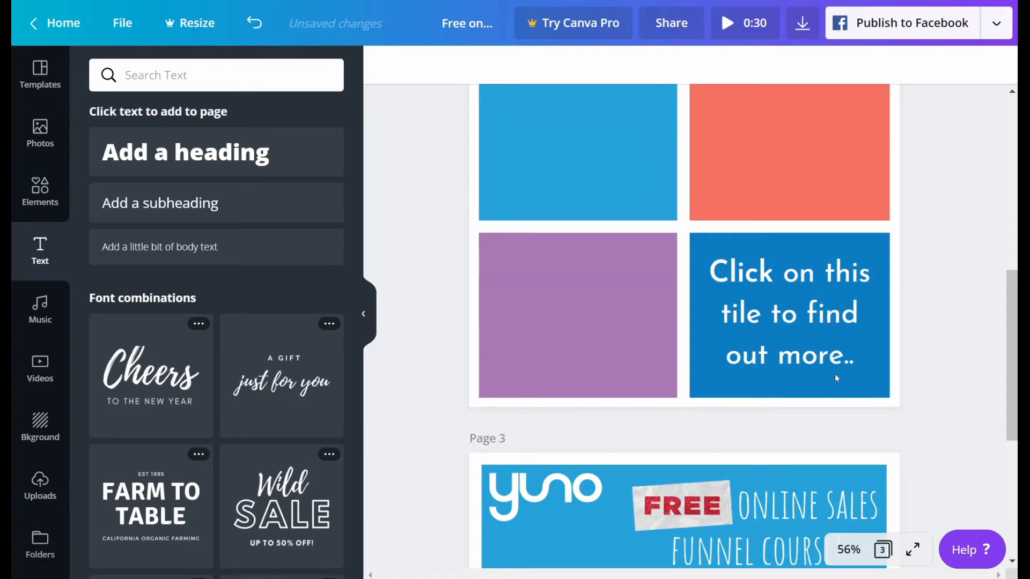
Compare page 2's tiles with page 1 and examine the text on page 1's coral tile
scroll(835, 375, up, 3)
scroll(822, 407, down, 2)
scroll(789, 428, up, 6)
scroll(777, 421, up, 1)
scroll(717, 370, down, 2)
scroll(719, 365, up, 2)
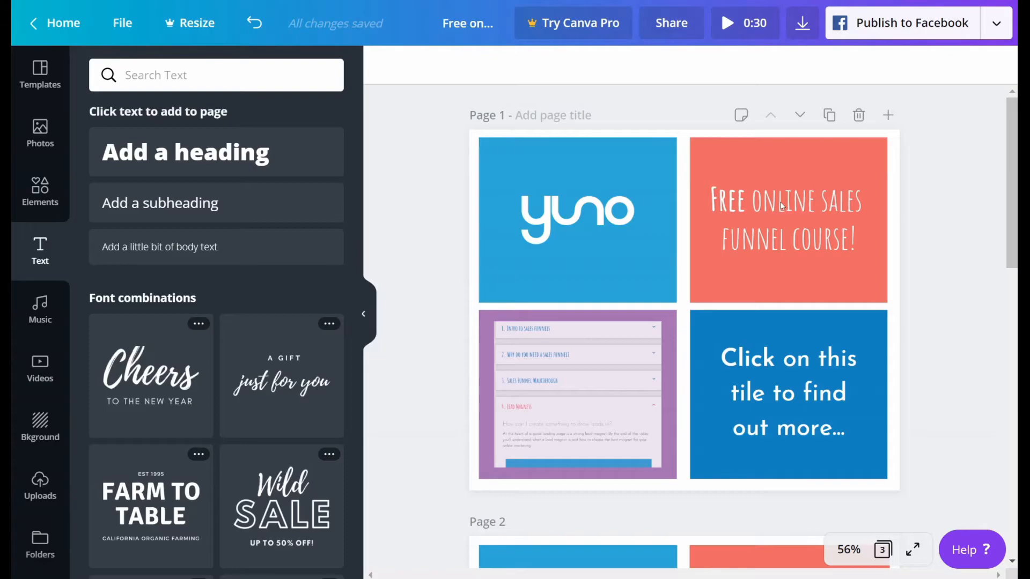
scroll(783, 207, down, 7)
scroll(789, 233, up, 6)
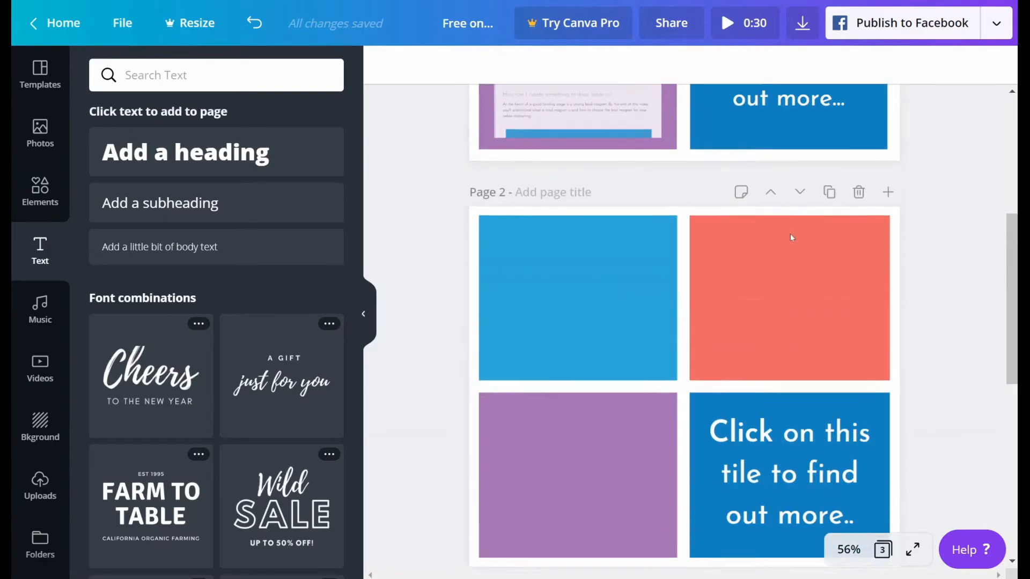
scroll(795, 266, down, 3)
Add a heading to page 2 reading "Free online sales funnel course" in the Amatic SC font
click(257, 161)
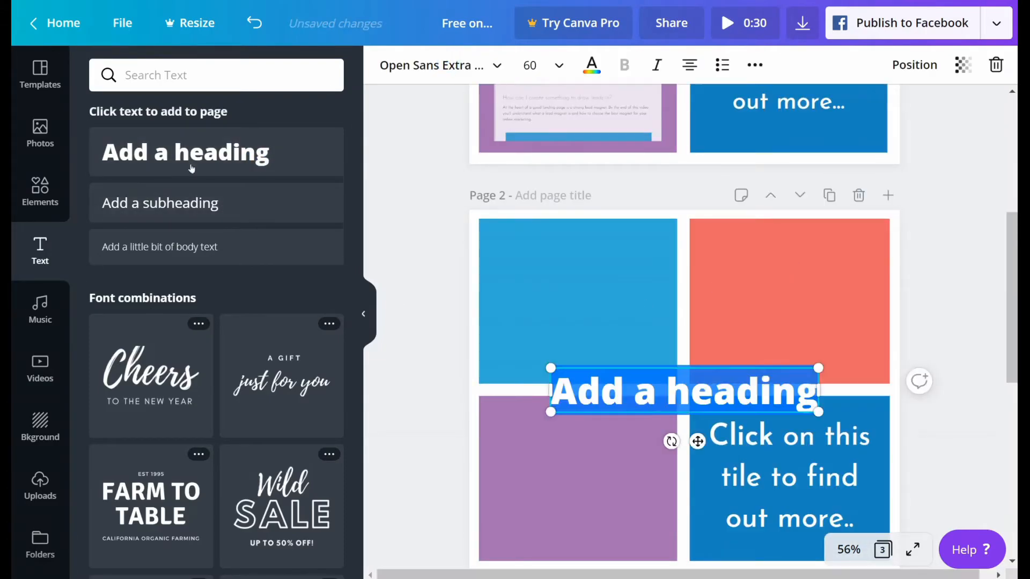
click(441, 65)
click(161, 115)
scroll(686, 322, up, 3)
scroll(722, 378, down, 3)
text(FREE ONLINE SALES FUNNEL COU)
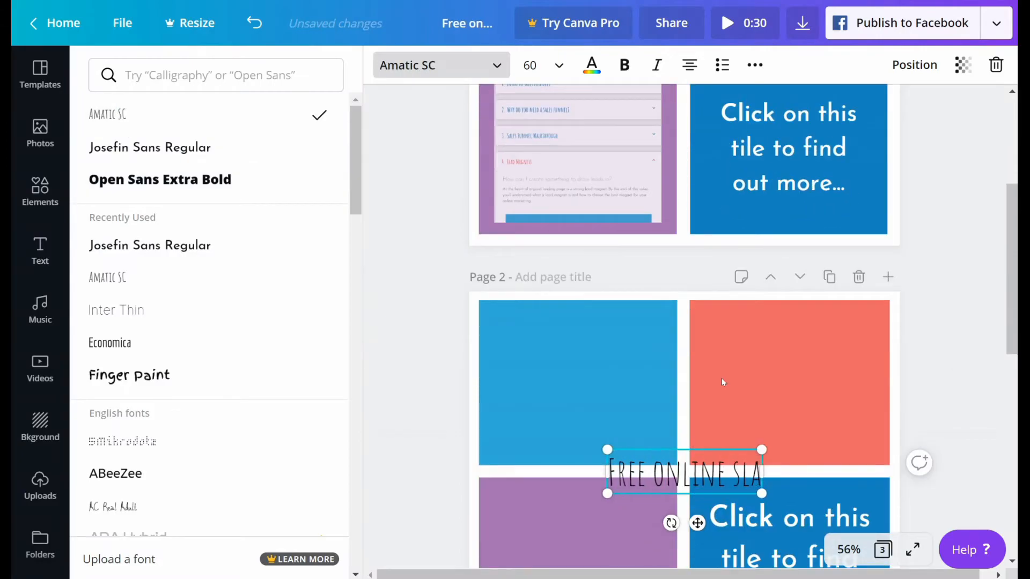
text(rse)
Colour the new heading white and make the word "Free" bold
click(591, 64)
click(150, 271)
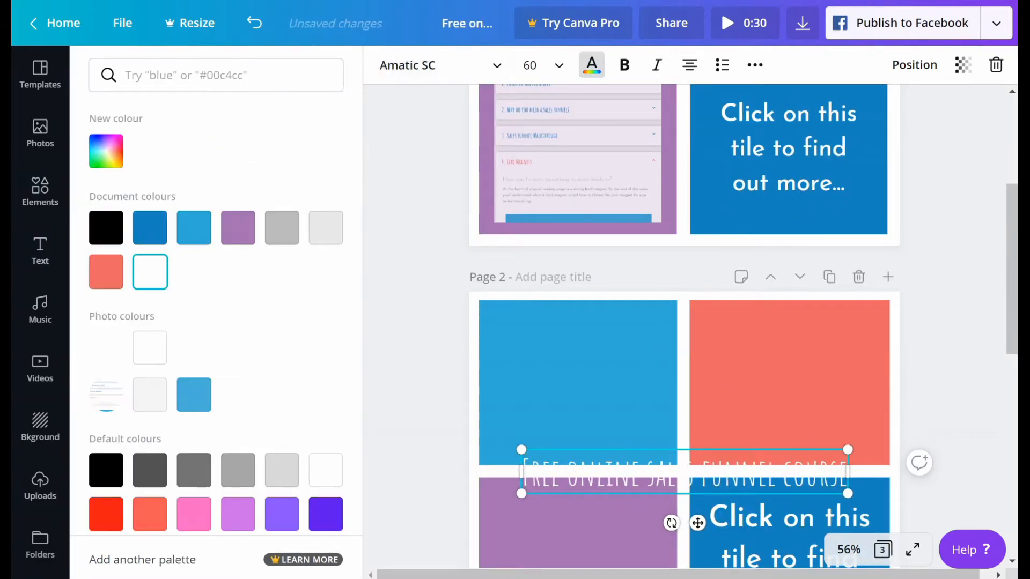
double_click(543, 473)
click(625, 65)
Centre the heading on page 2's coral tile as "Free online sales funnel course!", narrowing its box so it wraps onto two lines
drag(697, 523, 780, 423)
drag(602, 372, 690, 375)
drag(931, 385, 884, 385)
drag(808, 399, 818, 386)
drag(892, 381, 882, 378)
click(955, 418)
scroll(954, 417, down, 3)
click(788, 383)
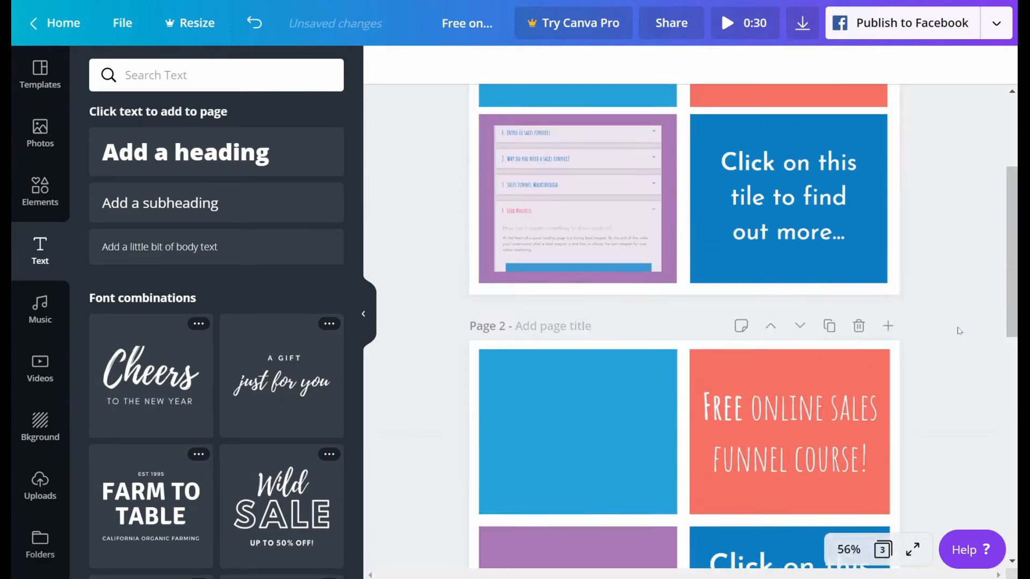
Move the "funnel course!" line on page 1's coral tile up, closer to the "Free online sales" line
scroll(959, 331, up, 3)
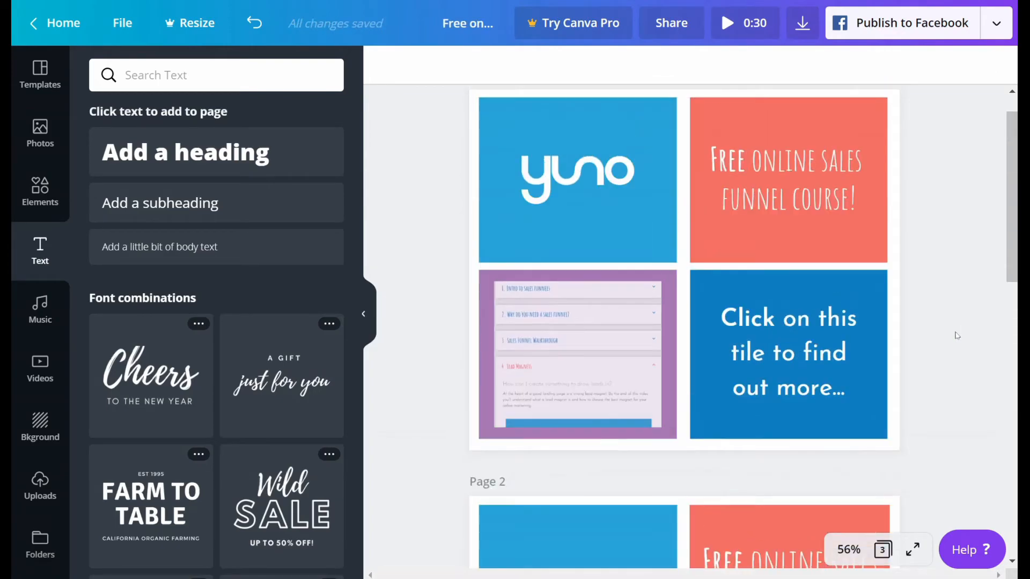
scroll(949, 347, down, 5)
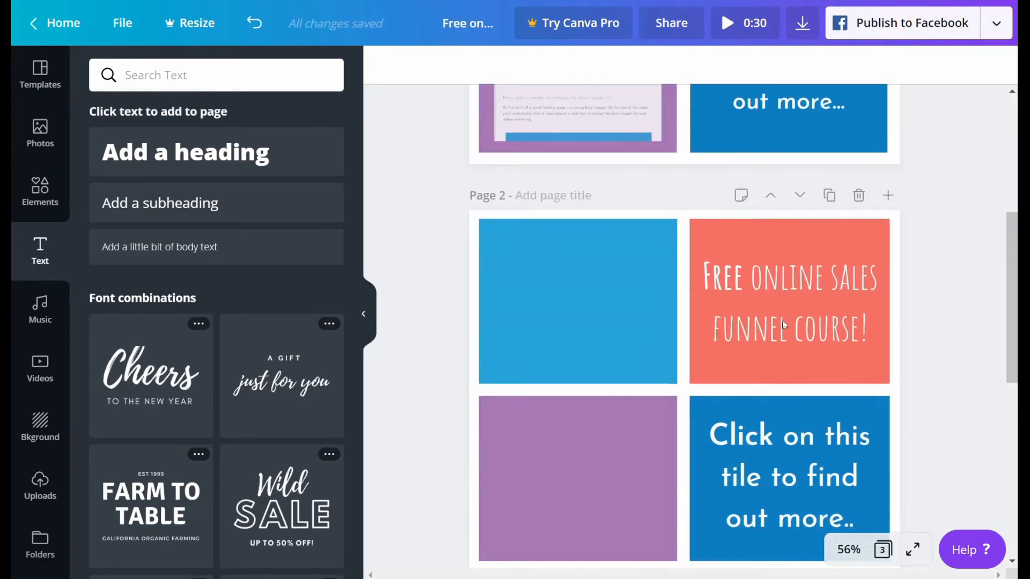
scroll(796, 310, up, 4)
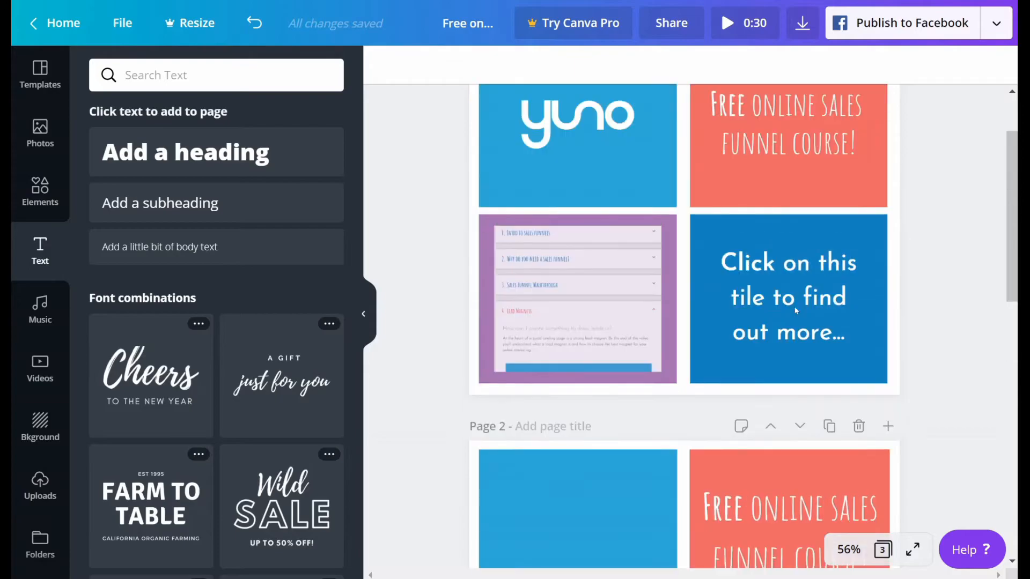
scroll(821, 350, down, 3)
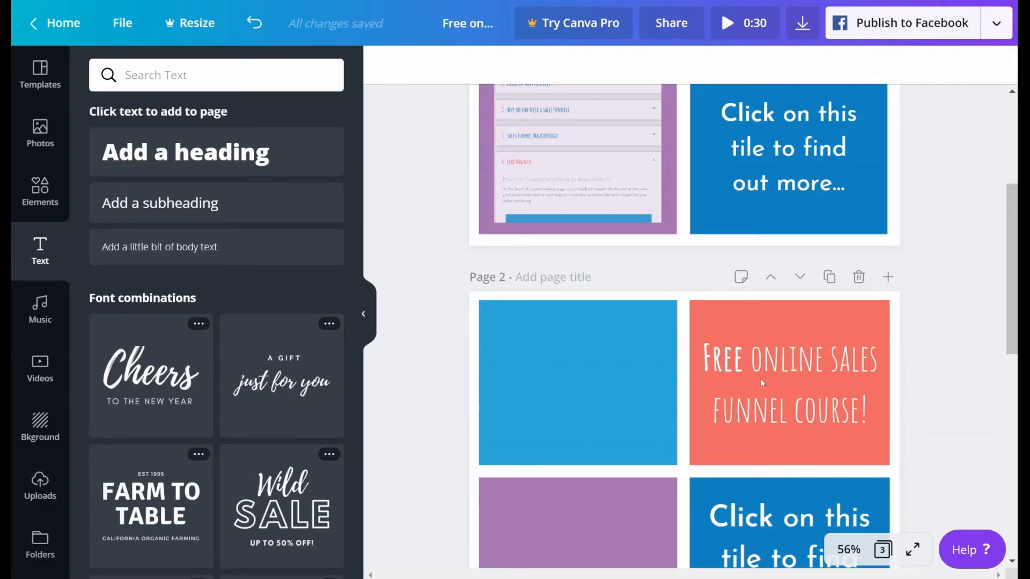
scroll(762, 385, up, 4)
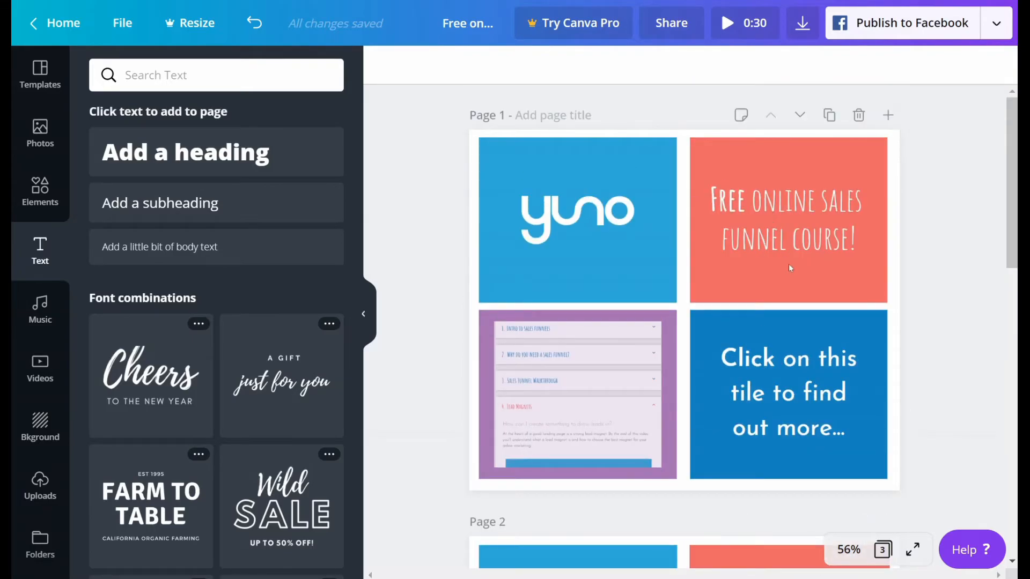
scroll(771, 277, down, 4)
scroll(784, 385, up, 4)
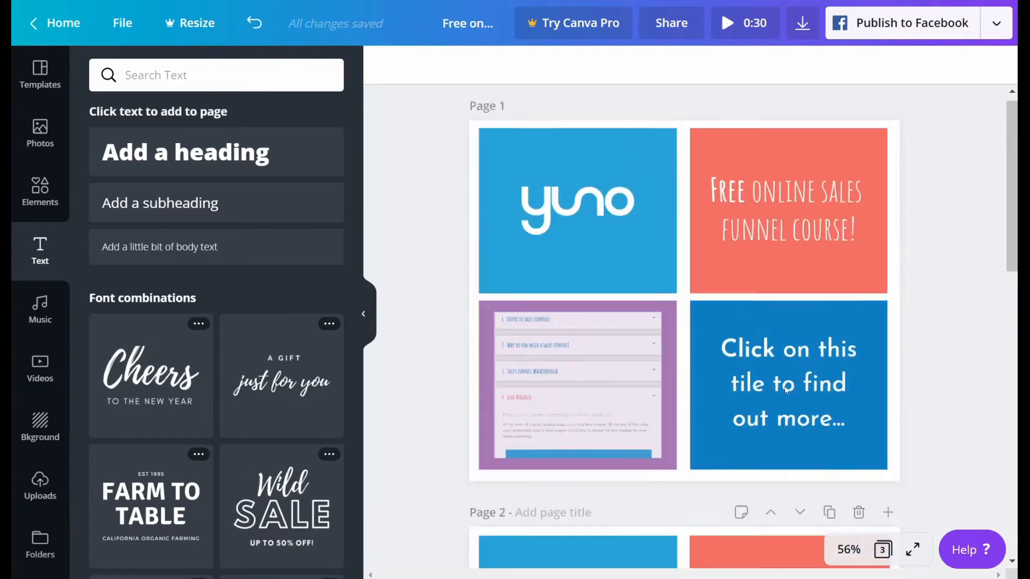
click(771, 209)
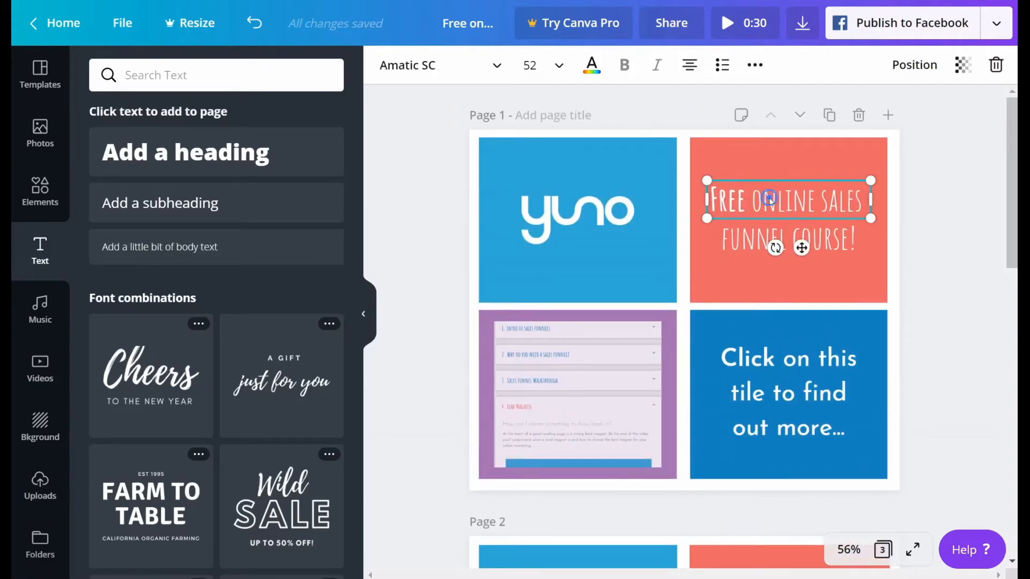
click(840, 245)
drag(836, 258, 829, 222)
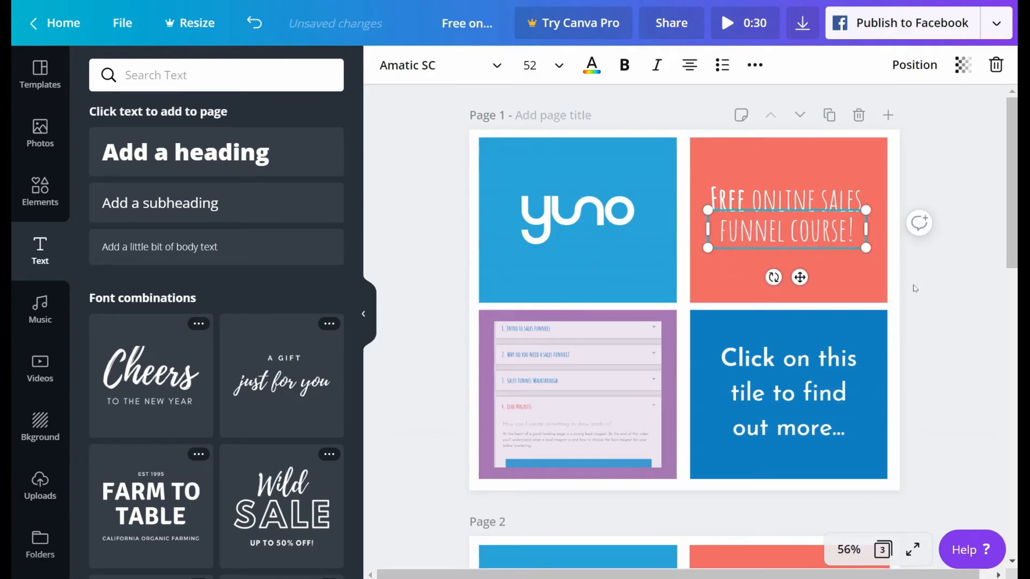
click(949, 365)
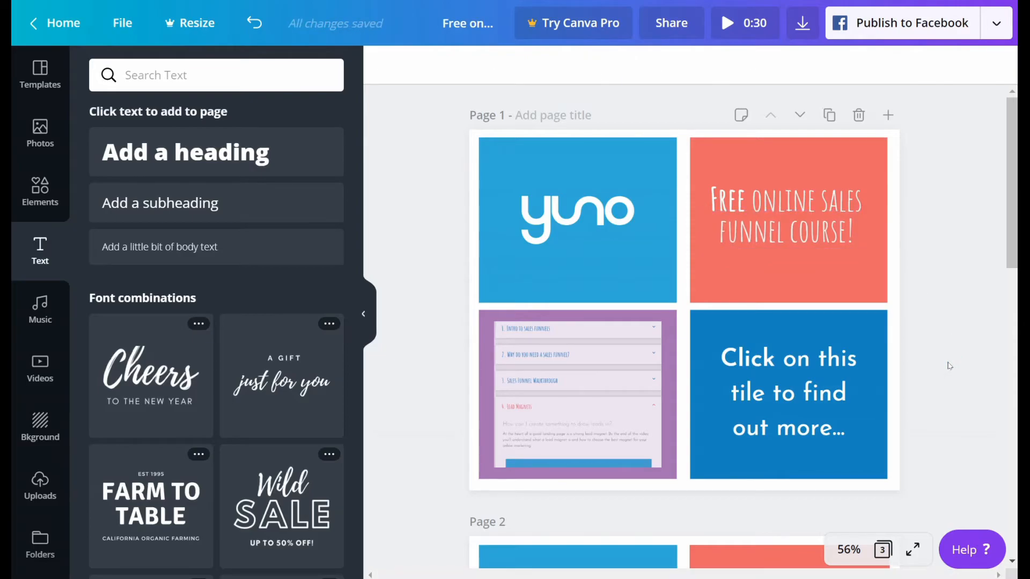
Show the uploaded images and view the file picker for uploading, closing it without choosing a file
scroll(949, 366, down, 5)
scroll(568, 222, up, 5)
scroll(440, 356, down, 7)
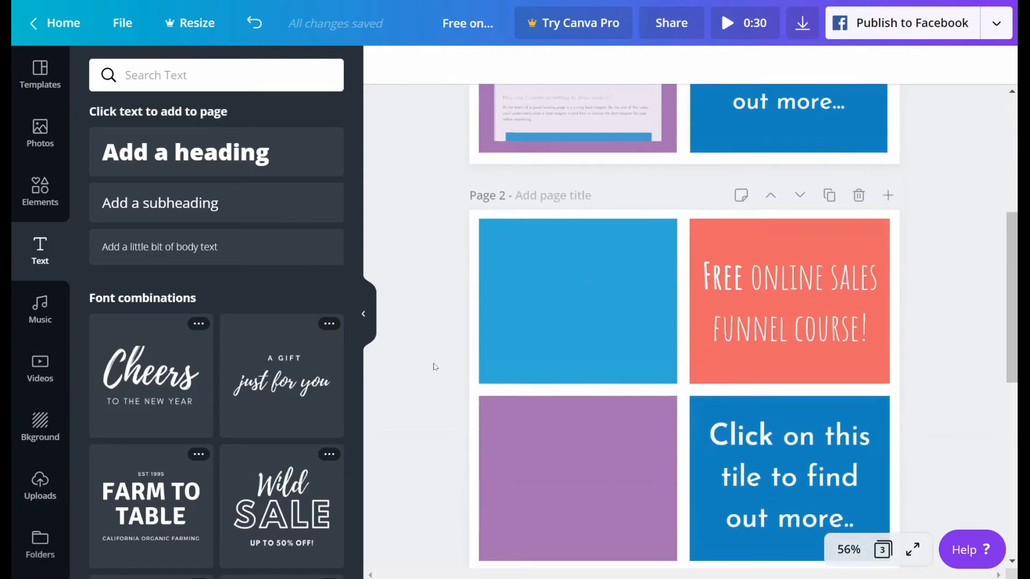
click(40, 483)
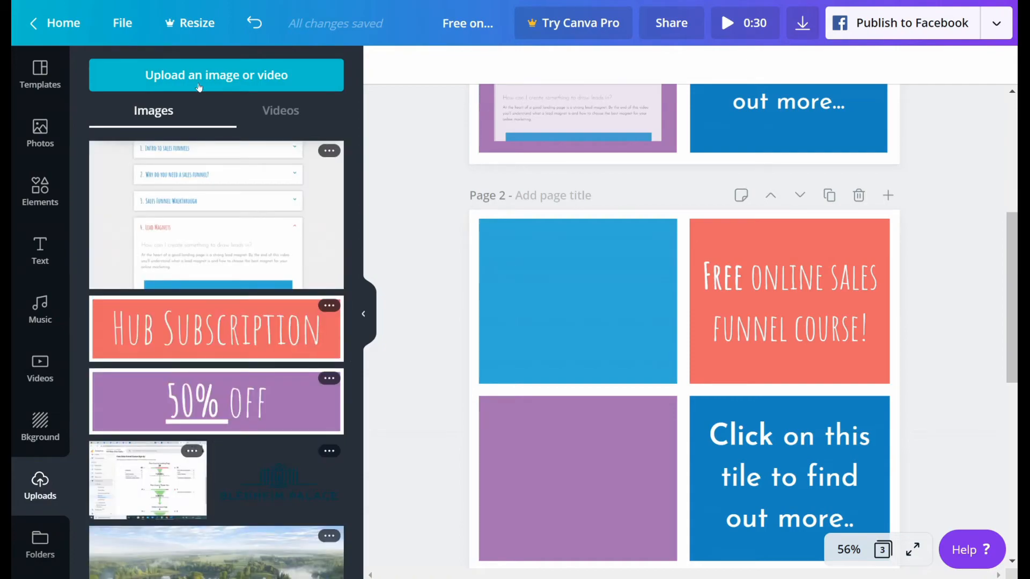
click(199, 85)
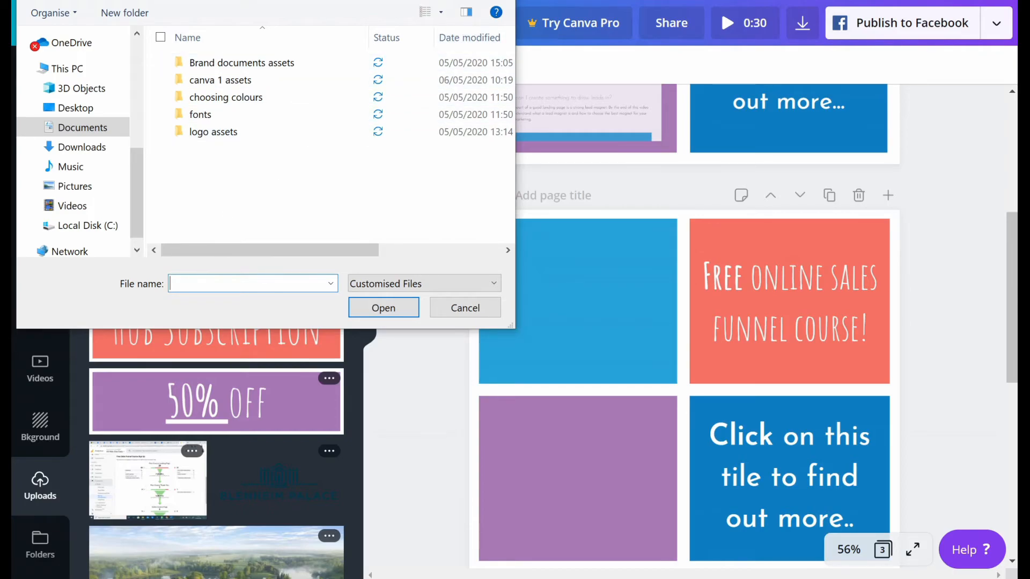
key(Escape)
Add the white yuno logo from the uploaded images and centre it on page 2's light blue tile
scroll(179, 271, down, 10)
scroll(178, 270, down, 8)
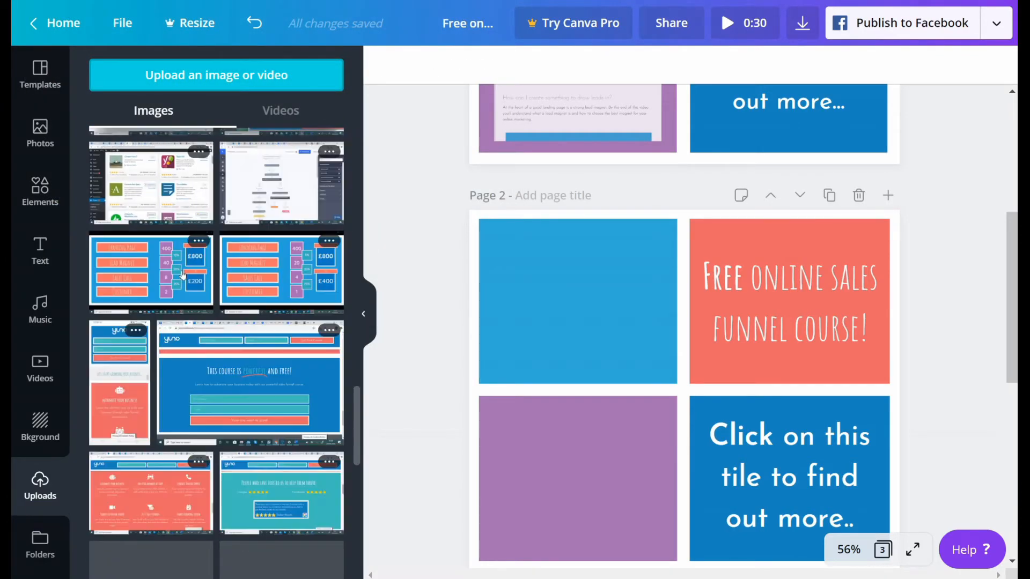
scroll(182, 275, down, 5)
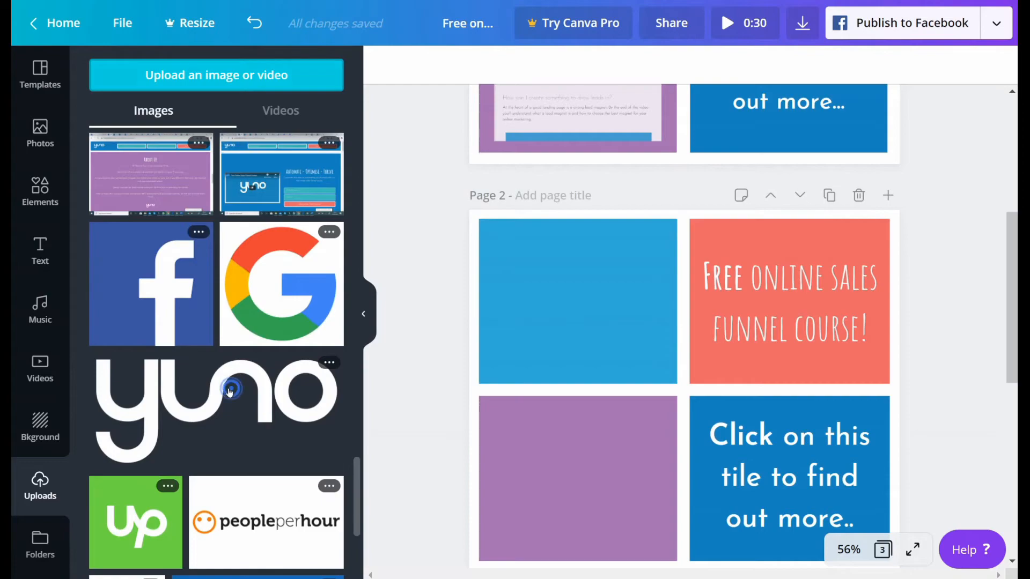
click(229, 392)
drag(657, 387, 564, 295)
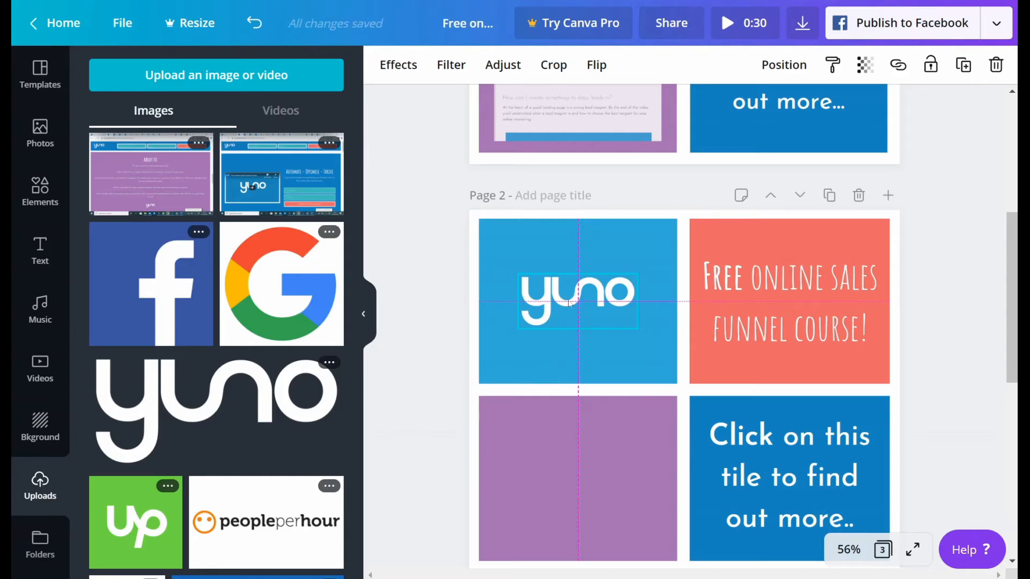
click(412, 405)
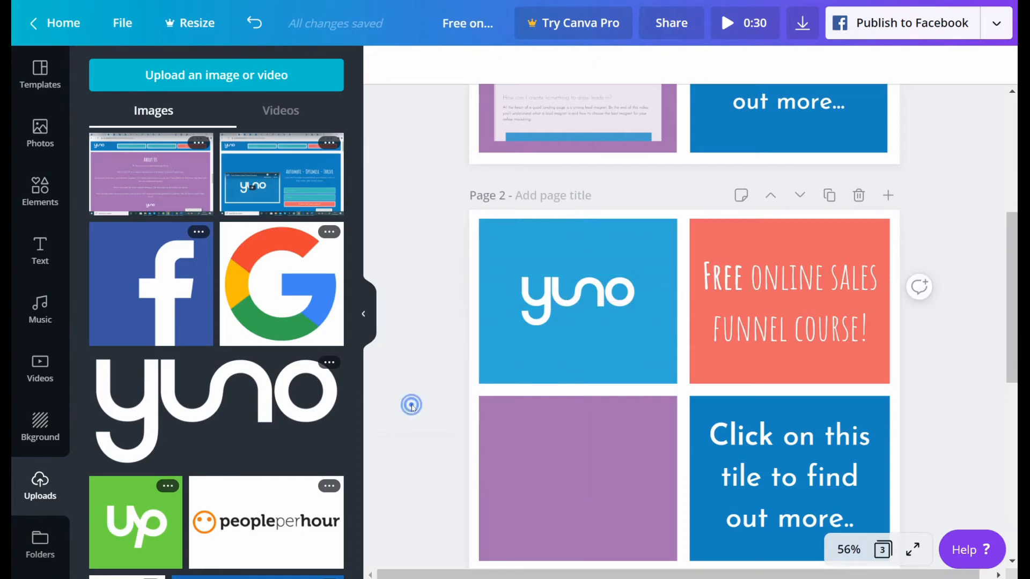
Collapse the side panel to review page 2's tiles, and reopen the uploaded images
click(362, 316)
scroll(844, 368, down, 3)
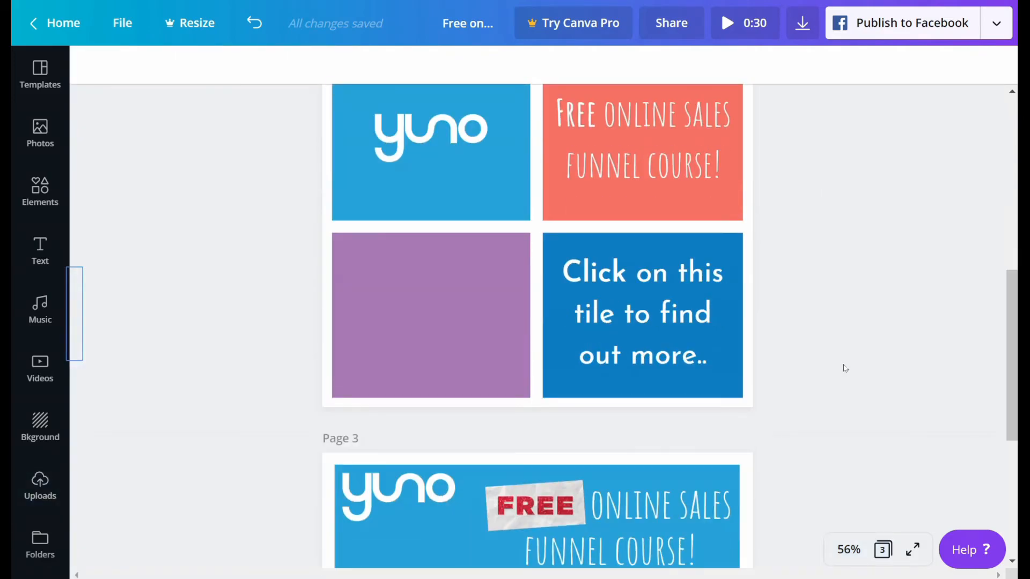
scroll(844, 368, up, 2)
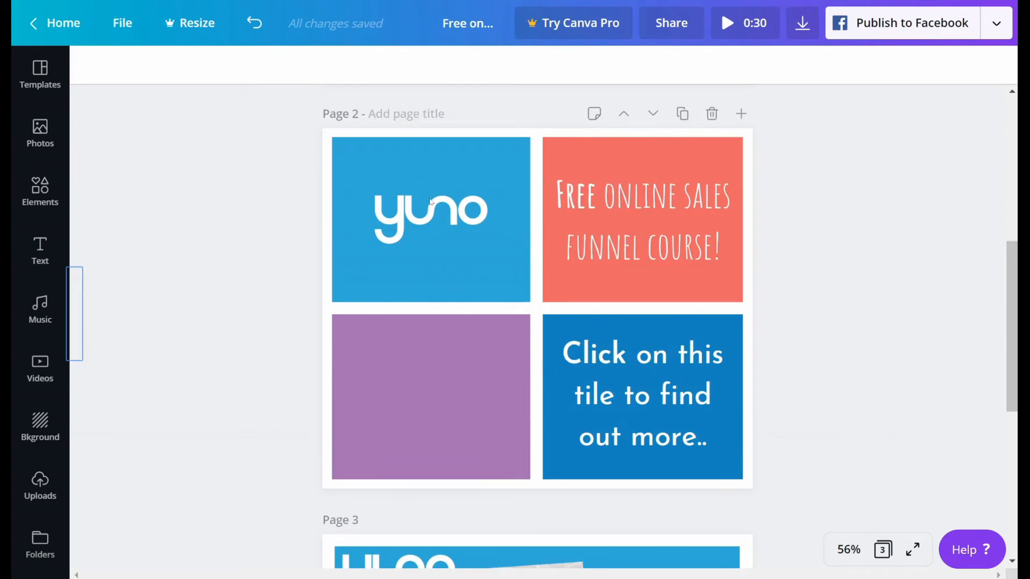
click(43, 479)
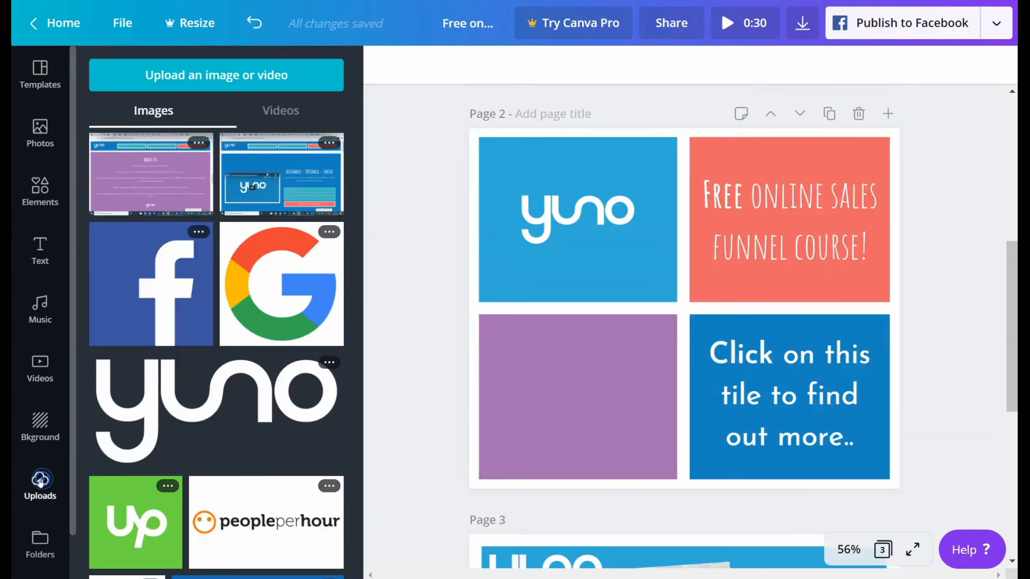
Add the uploaded course outline screenshot to page 2 and position it centred over the purple tile, as on page 1
scroll(255, 329, up, 20)
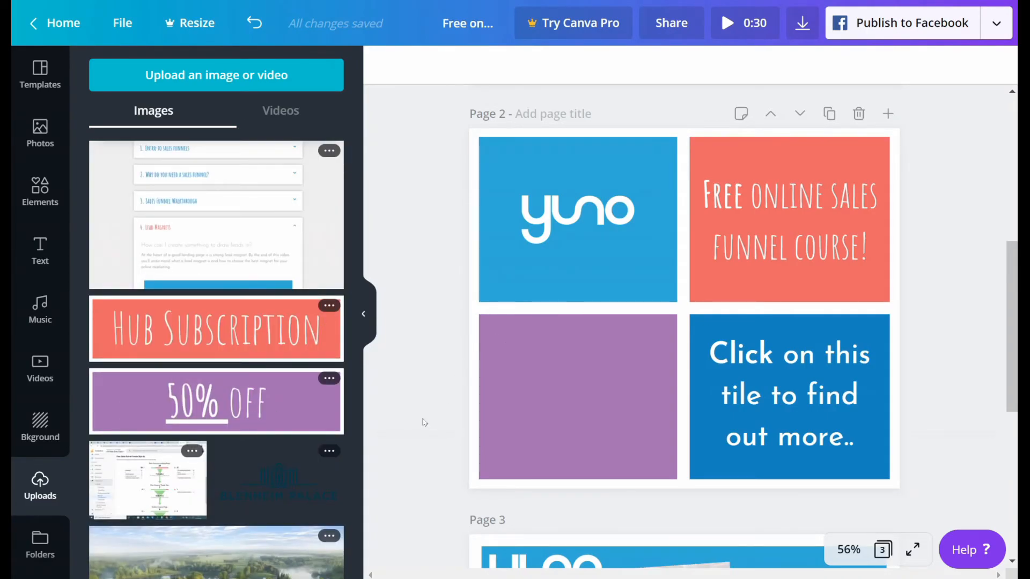
scroll(423, 421, up, 8)
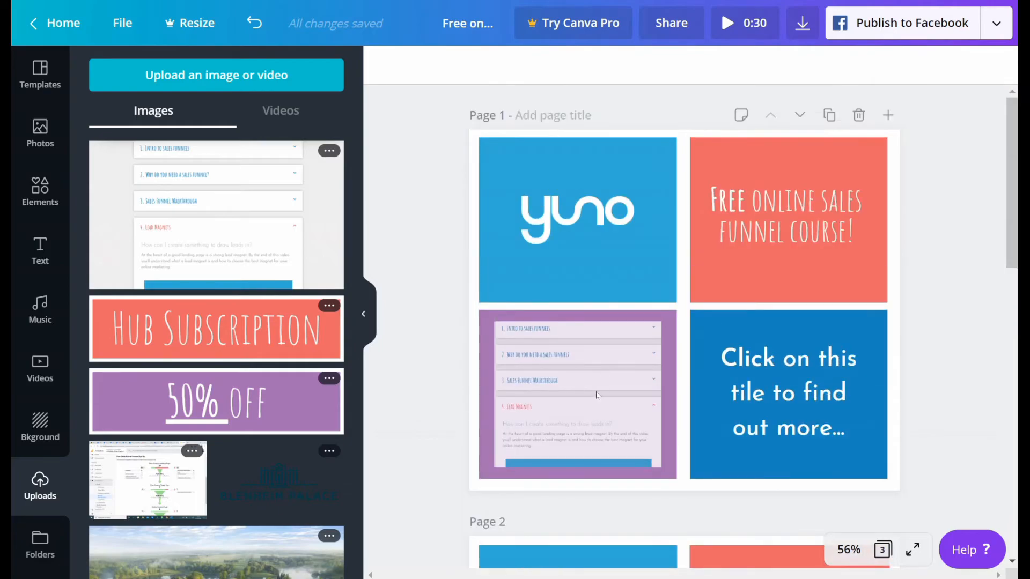
click(597, 395)
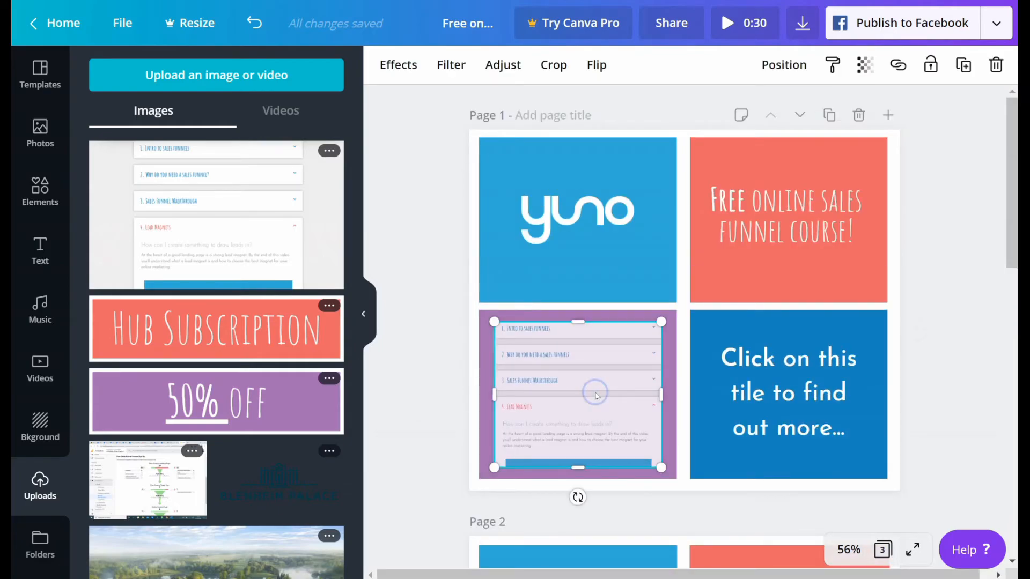
click(434, 429)
scroll(411, 370, down, 7)
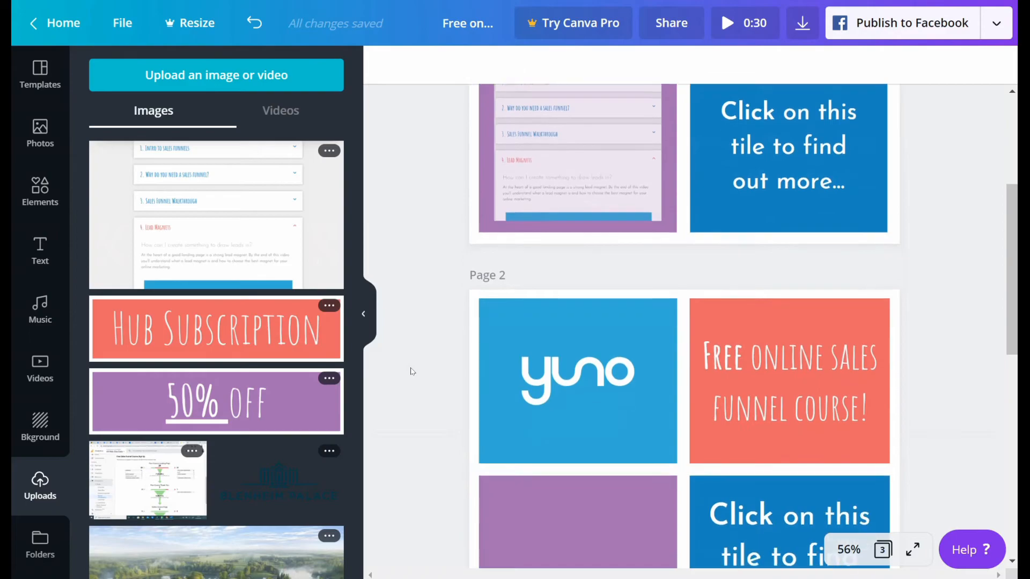
click(203, 211)
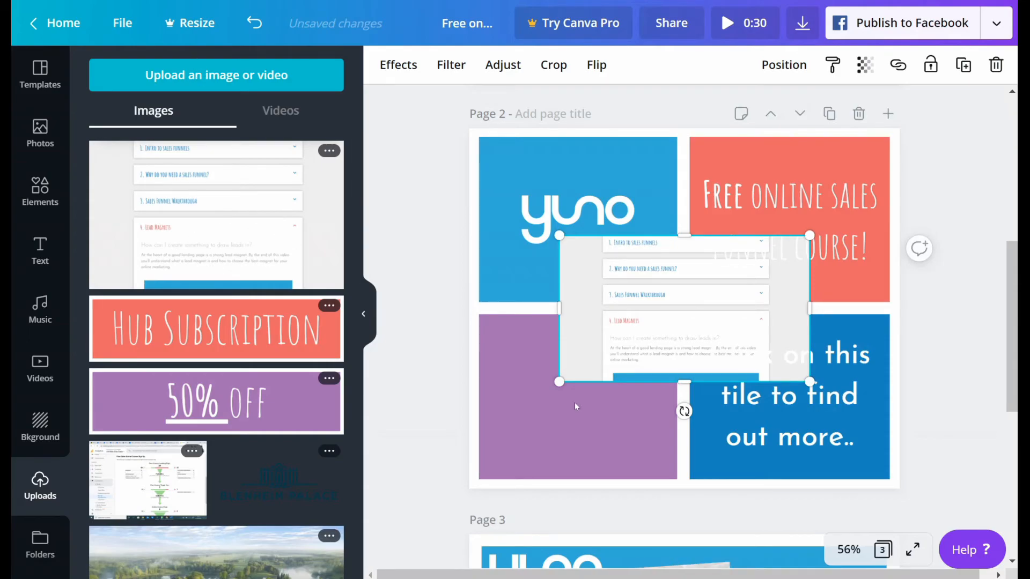
drag(690, 308, 574, 386)
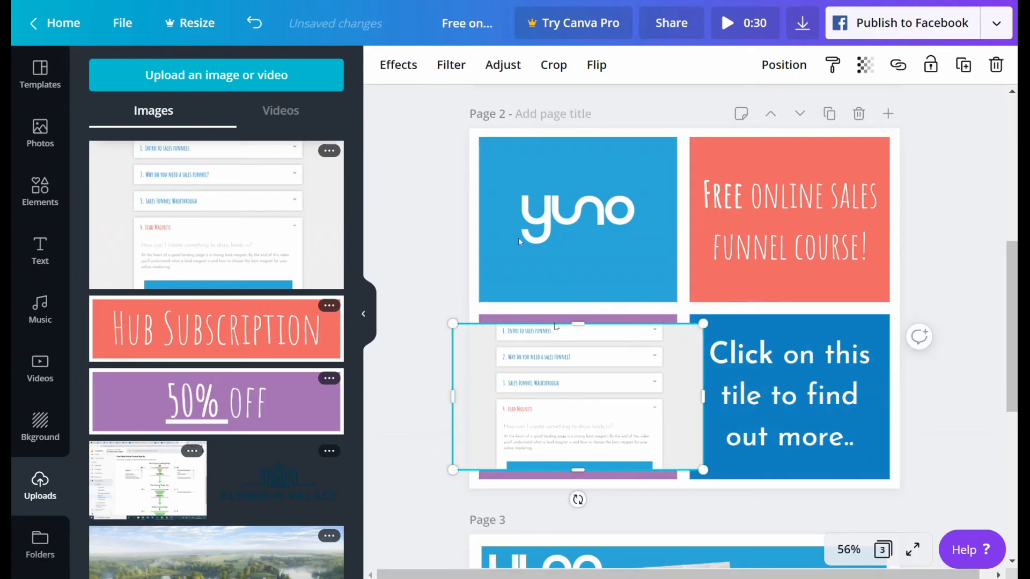
Crop both sides of the course outline screenshot so the purple tile frames it
click(554, 67)
drag(451, 467, 484, 475)
drag(698, 466, 666, 465)
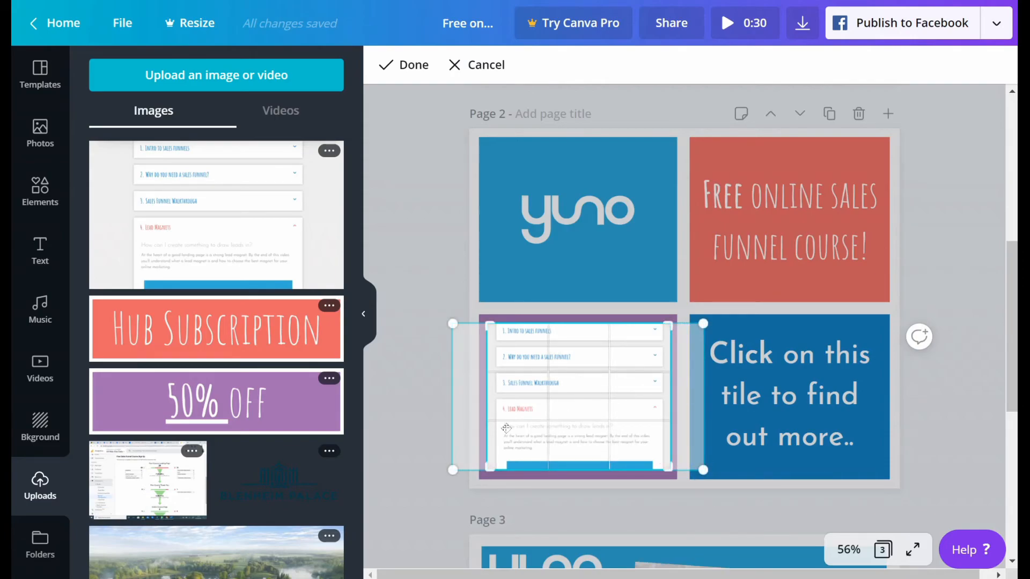
click(397, 427)
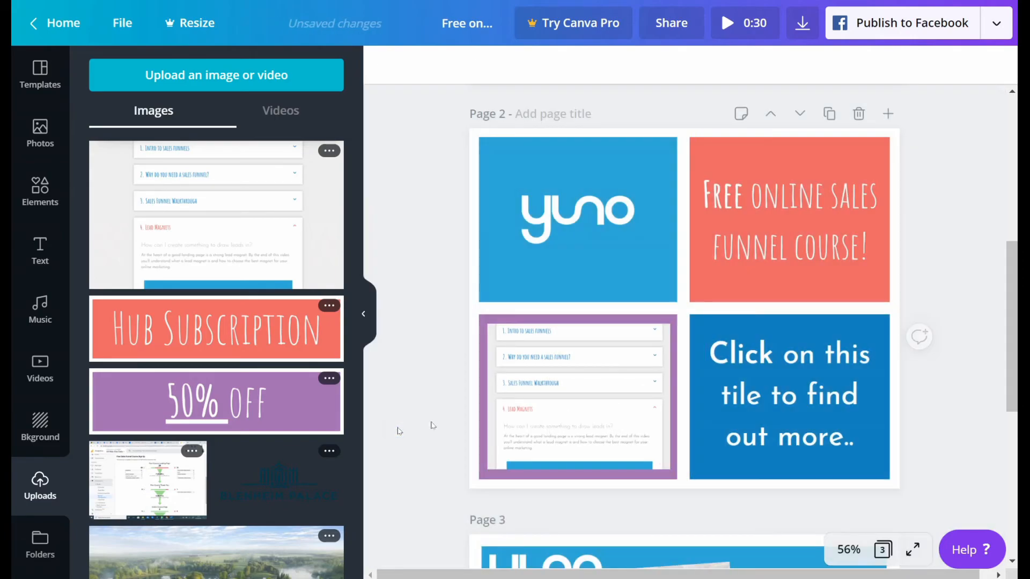
Nudge the cropped screenshot slightly left and down to even out its purple border
click(592, 428)
key(Left)
key(Left)
key(Left)
key(Down)
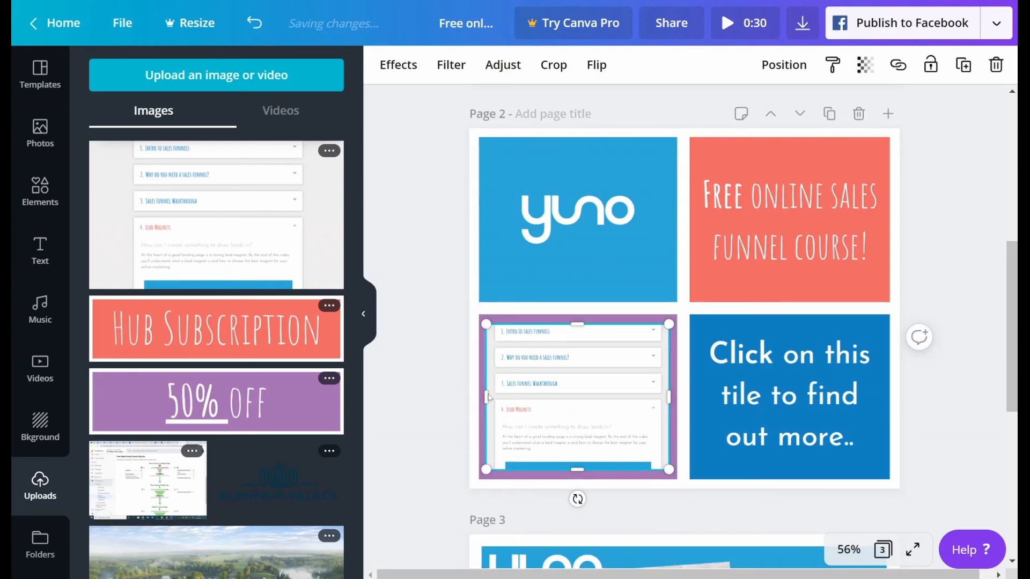
click(435, 379)
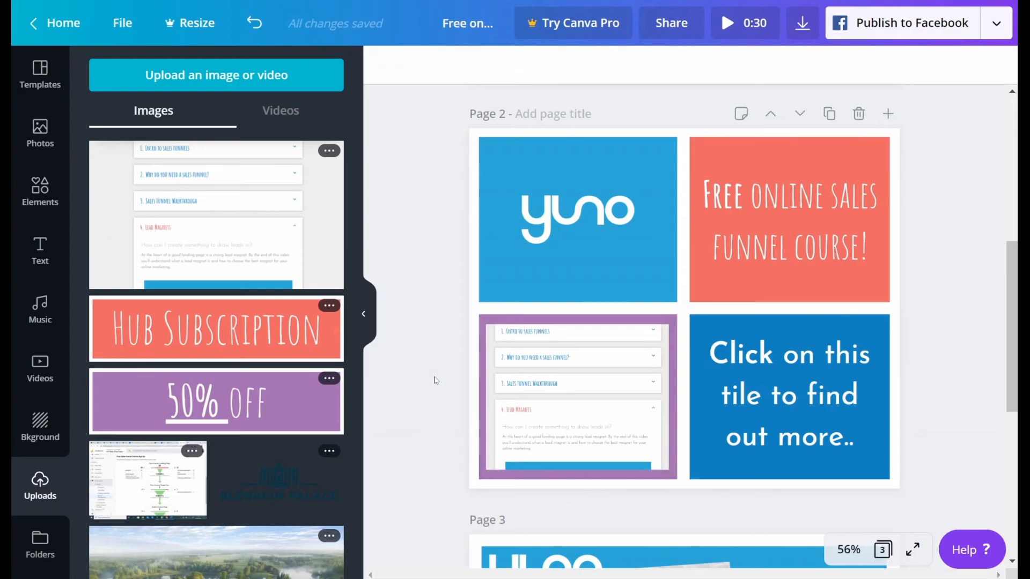
Set the transparency of the course outline screenshot on page 2 to 70, matching the faded look on page 1
scroll(433, 380, up, 6)
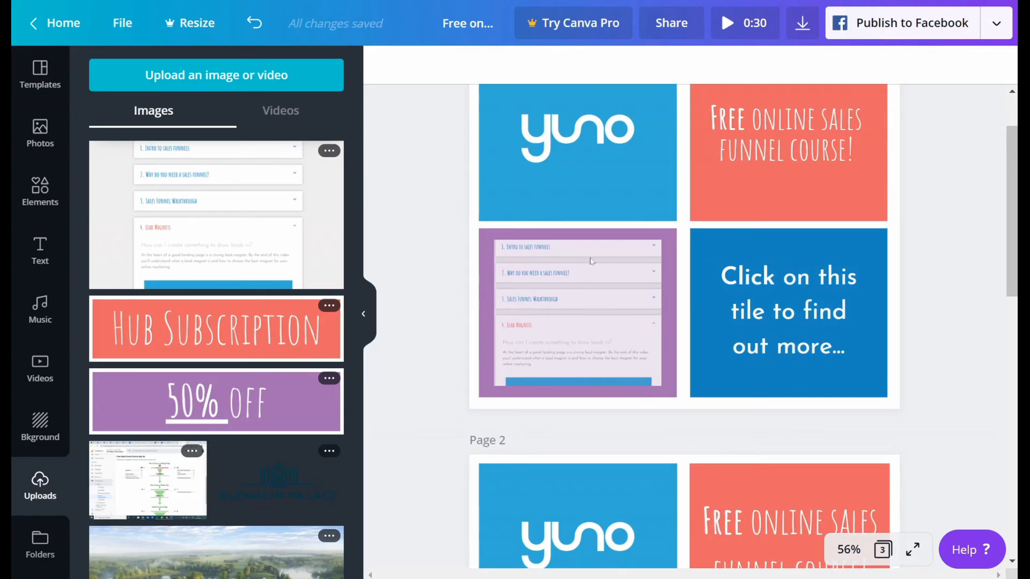
scroll(581, 310, down, 5)
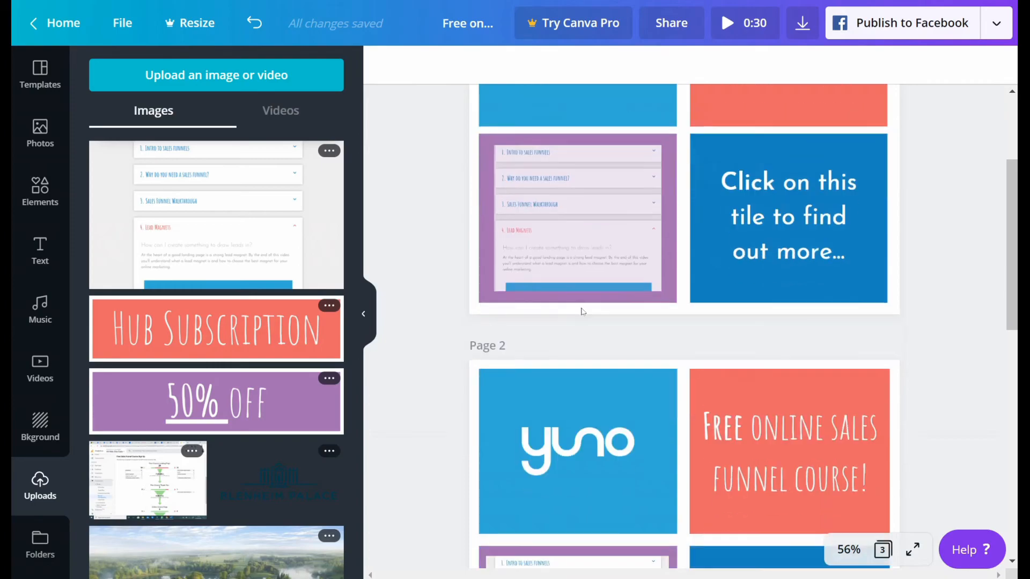
click(572, 413)
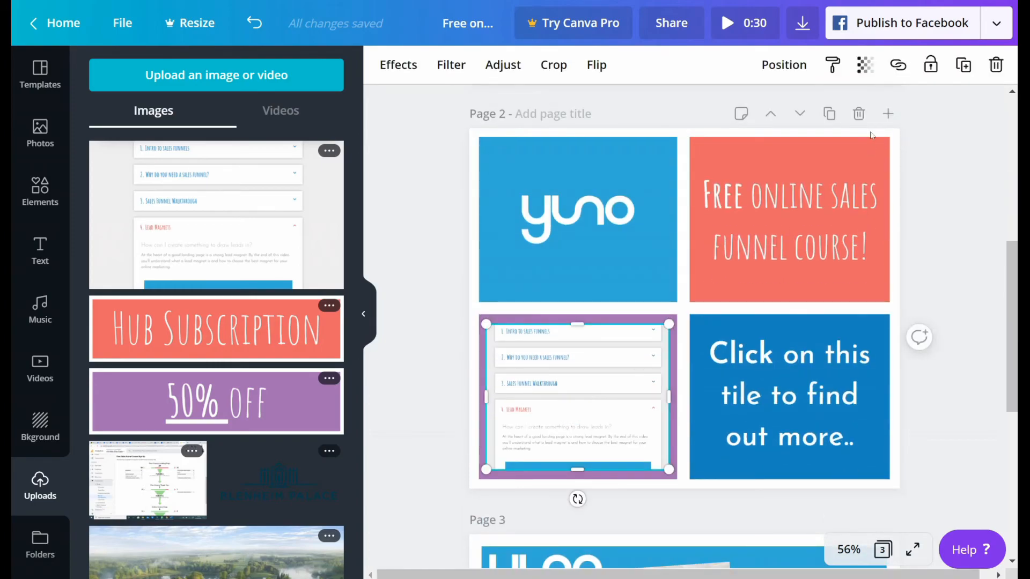
click(865, 67)
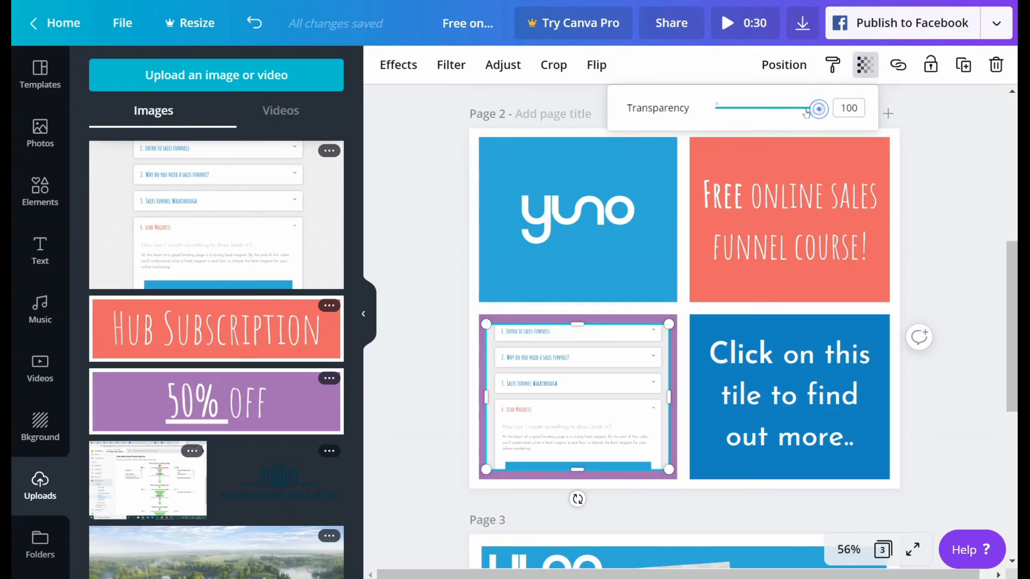
click(771, 109)
mouse_move(770, 109)
mouse_down()
mouse_move(740, 116)
mouse_move(786, 117)
mouse_up()
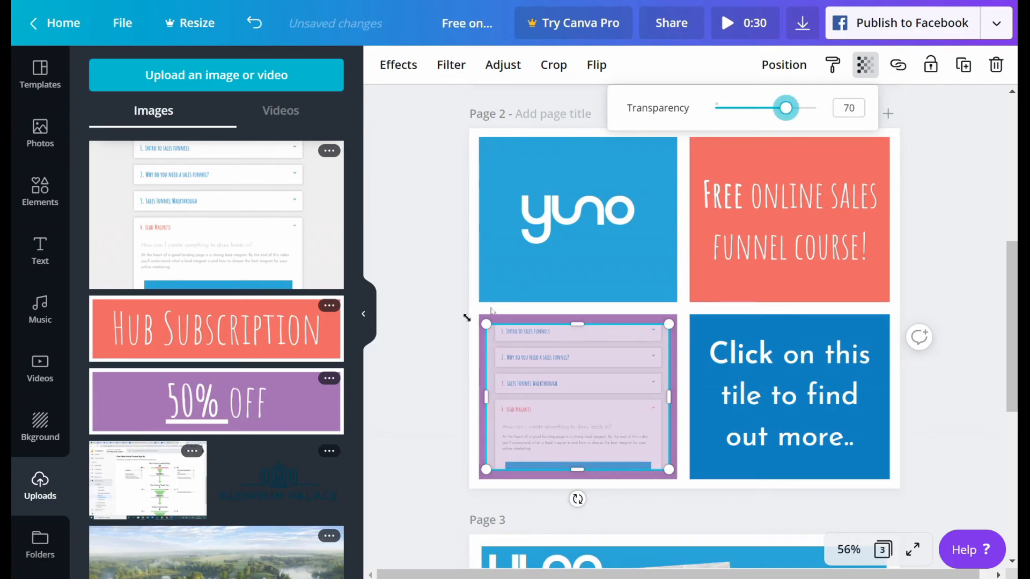
click(455, 353)
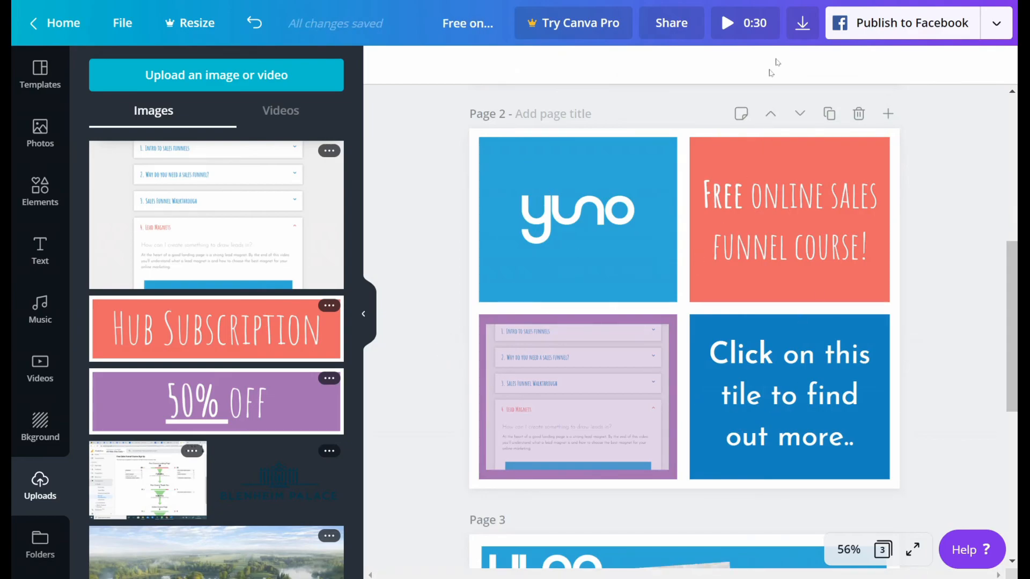
Open the download settings for the design and choose PNG as the file type
click(802, 25)
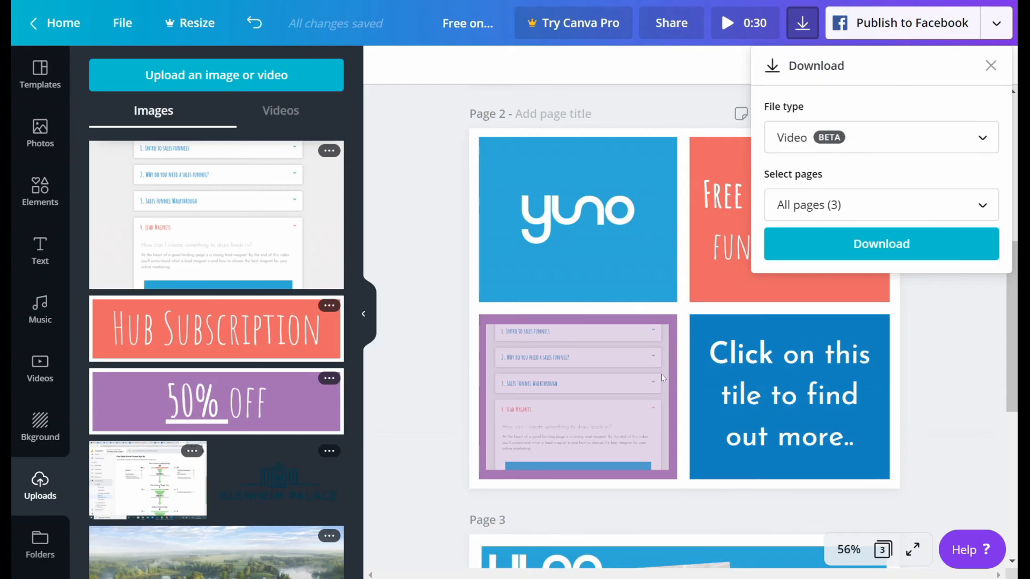
scroll(663, 378, down, 7)
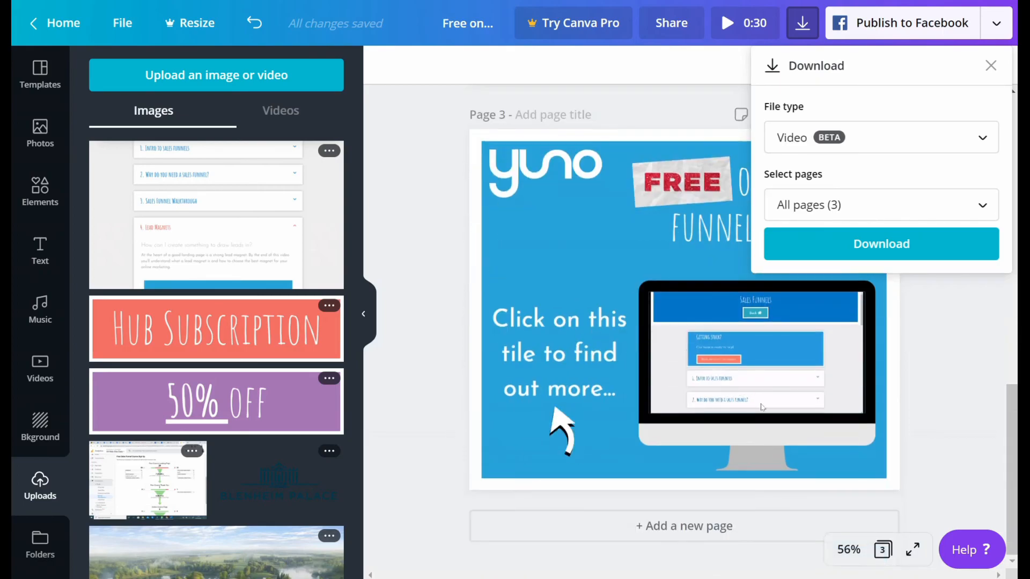
scroll(761, 407, up, 7)
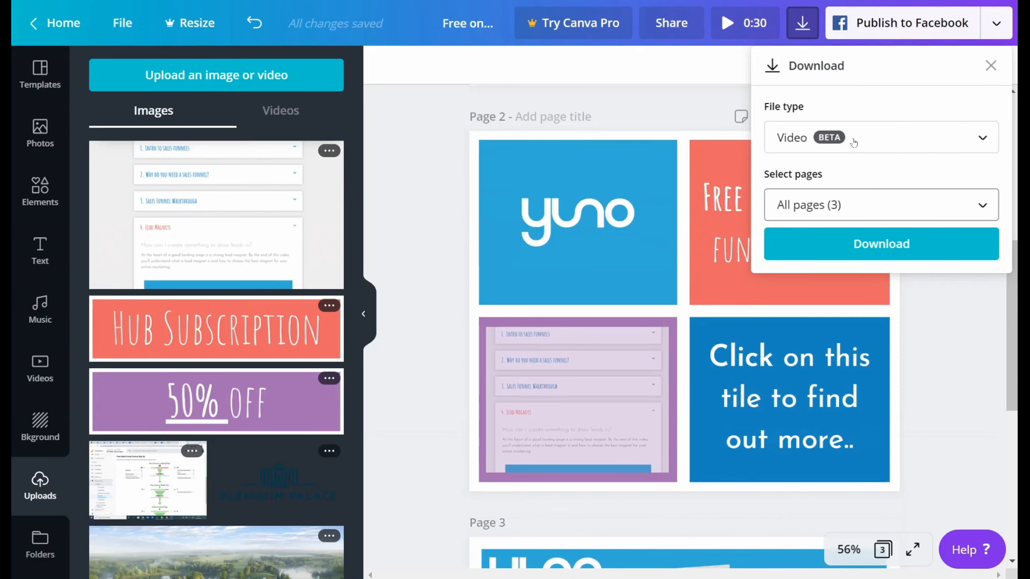
click(854, 143)
scroll(849, 131, up, 1)
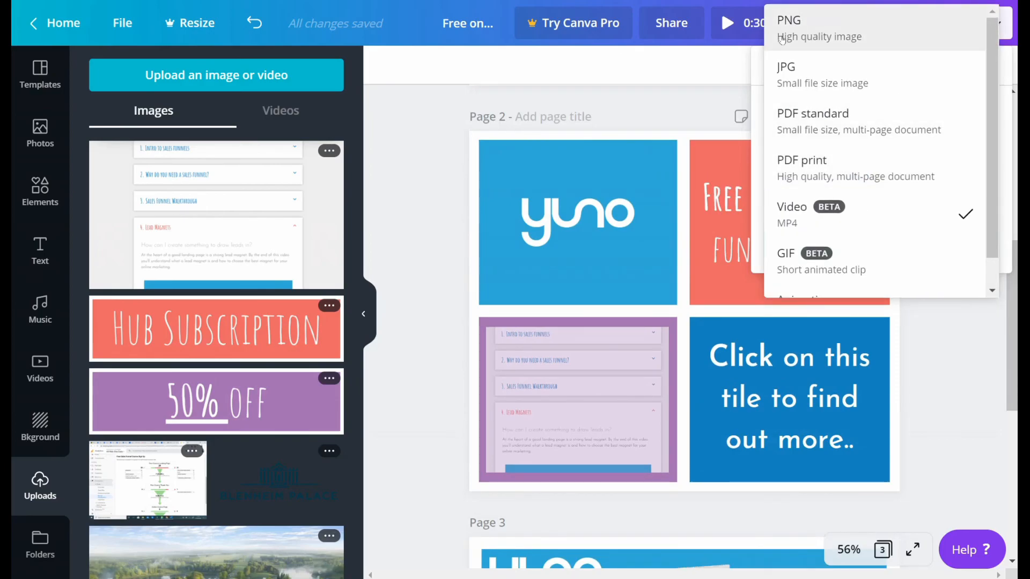
click(851, 36)
Limit the download to page 2, download the PNG, and dismiss the Canva Pro offer and the browser's download bar
click(890, 328)
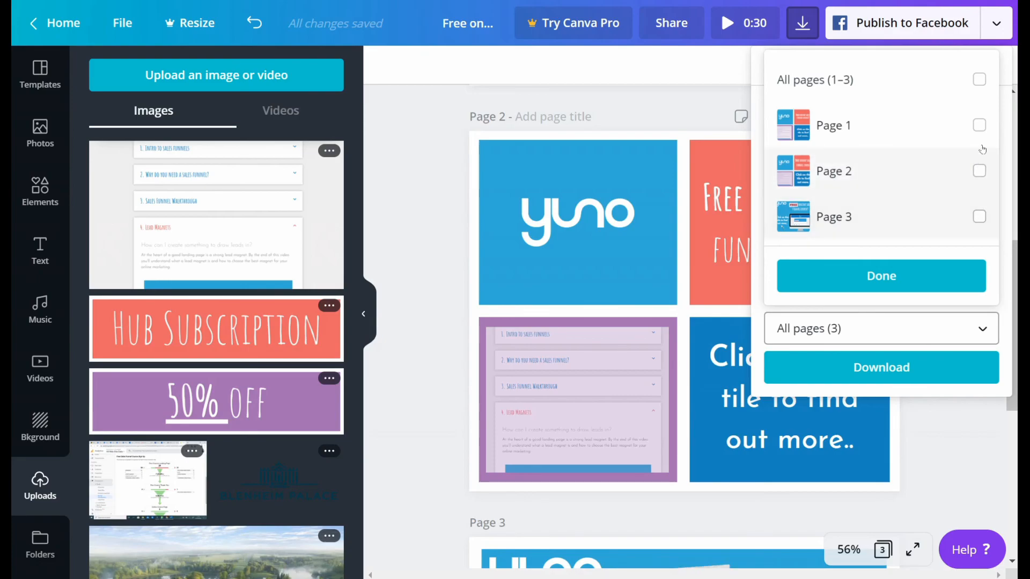
click(978, 171)
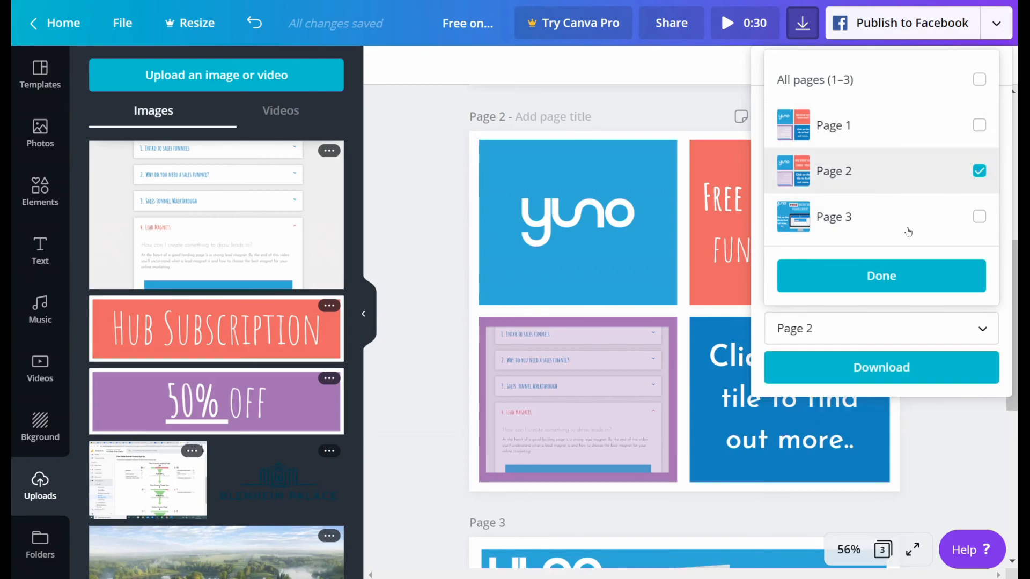
click(889, 276)
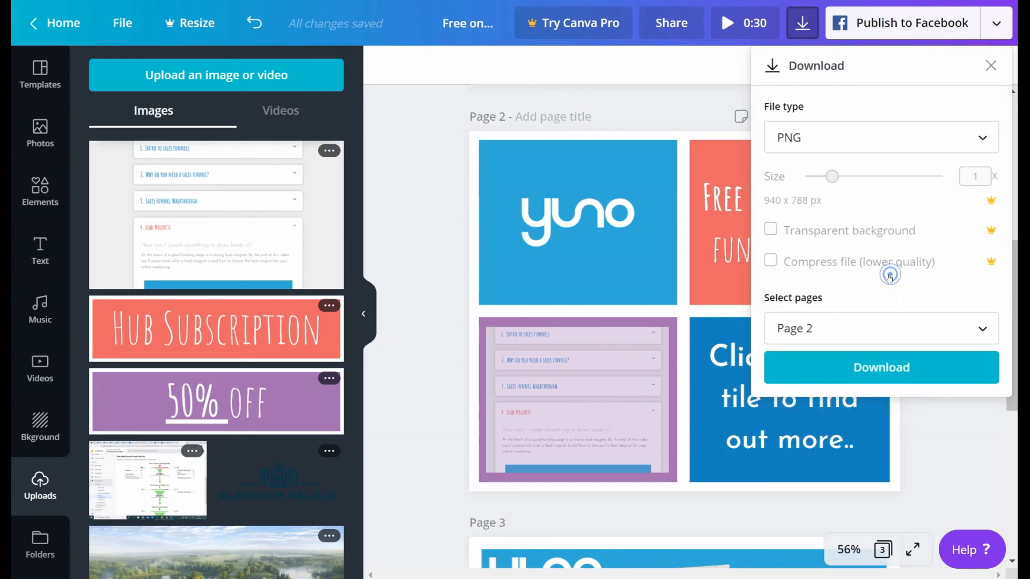
click(876, 371)
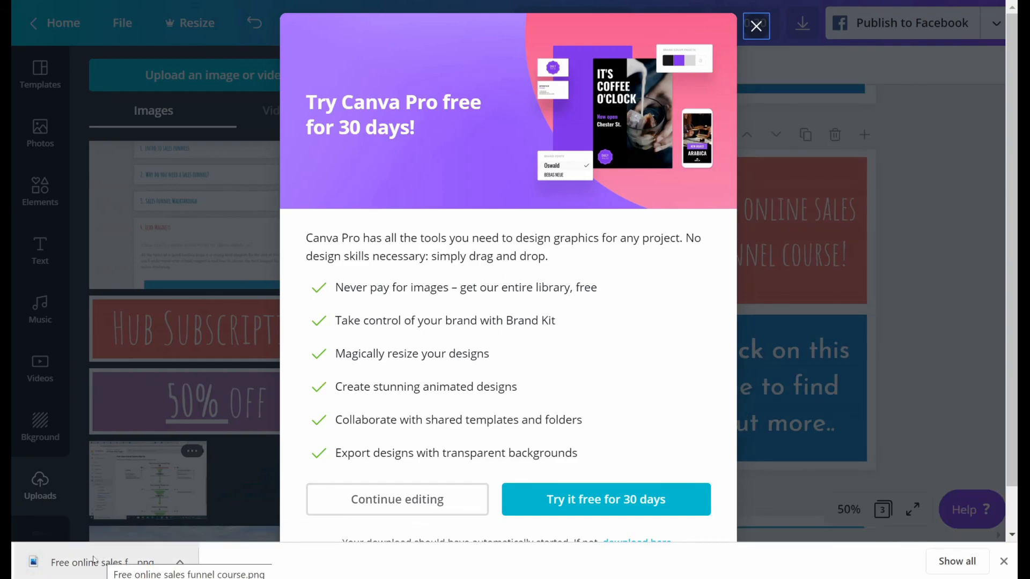
click(756, 26)
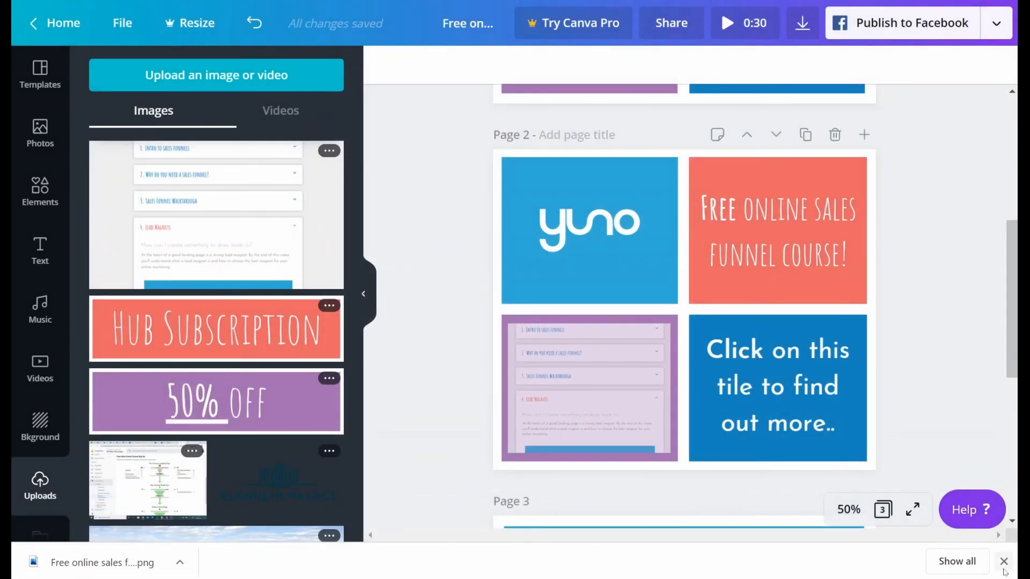
click(1004, 562)
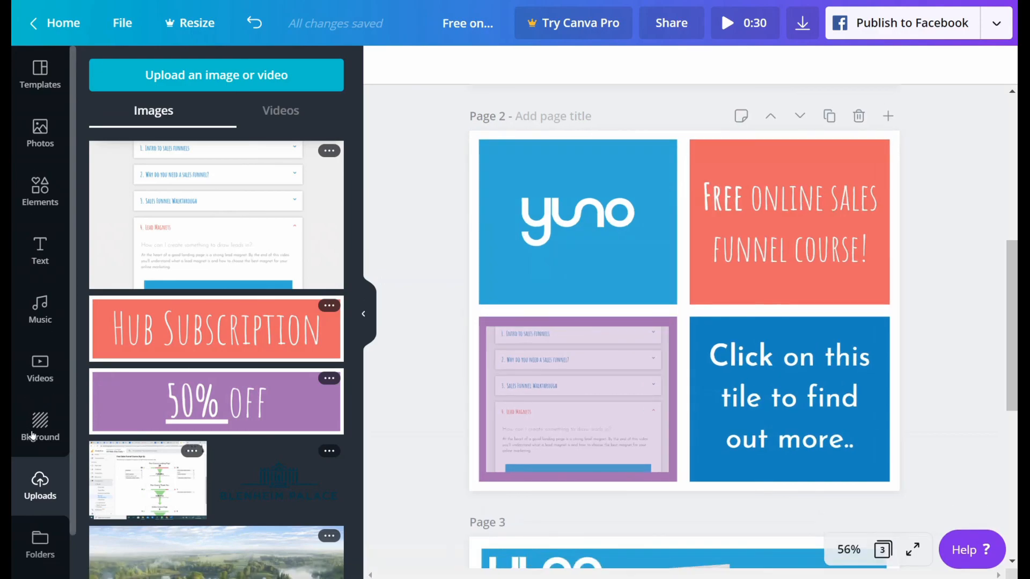
Try light blue and grey as page 2's background colour, and remove the background colour again
click(473, 140)
click(387, 68)
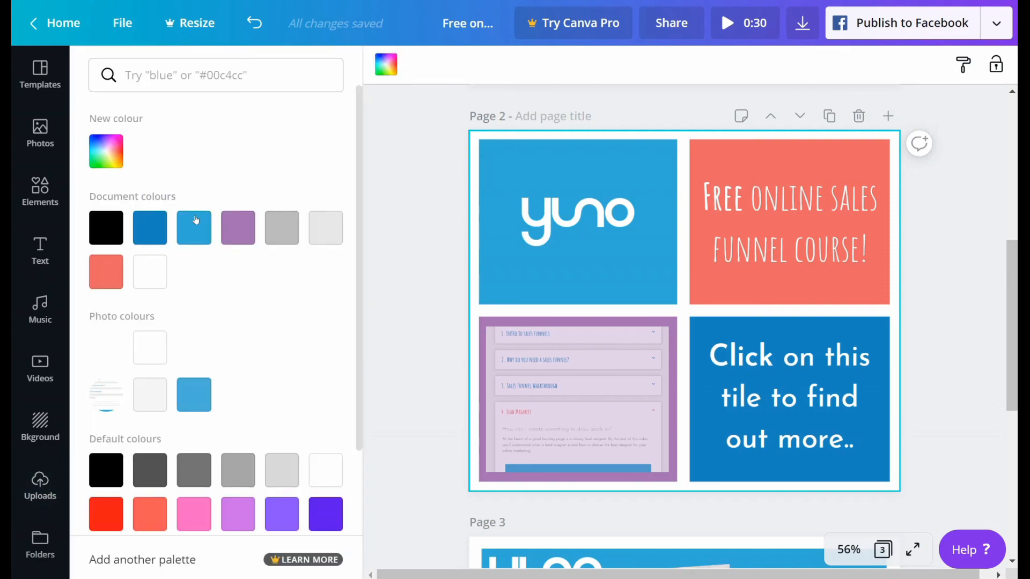
click(193, 231)
click(284, 234)
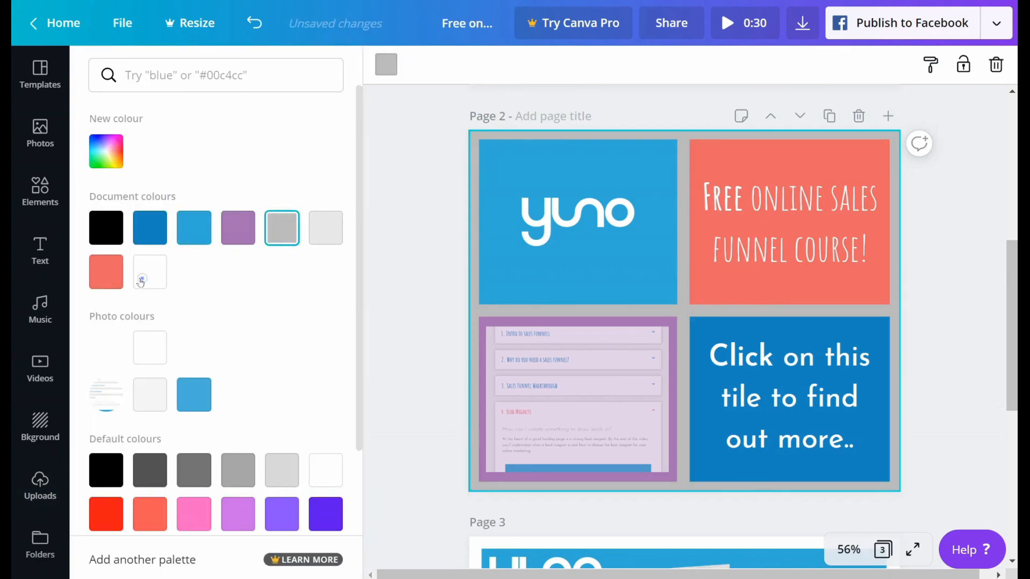
key(Delete)
click(424, 217)
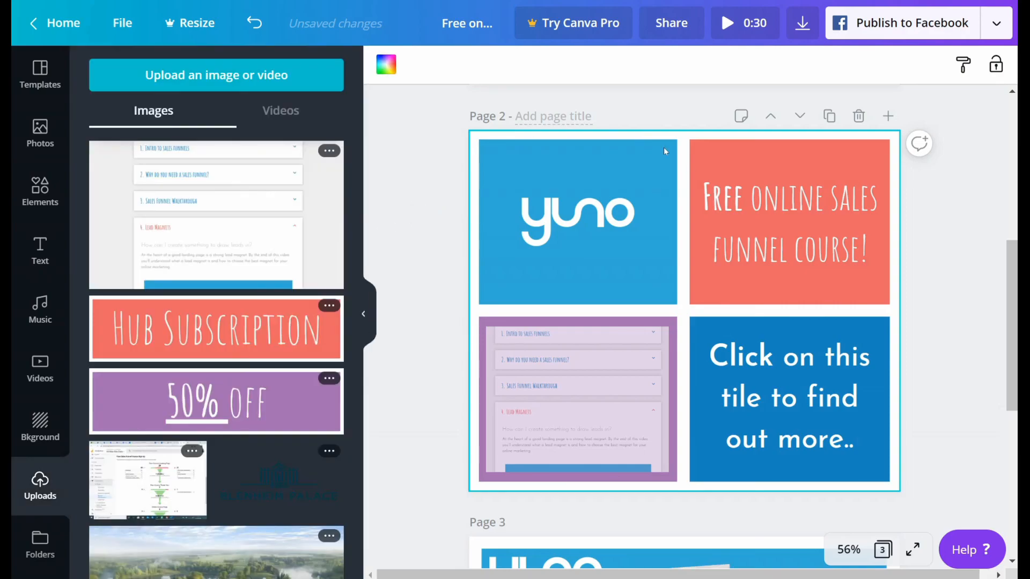